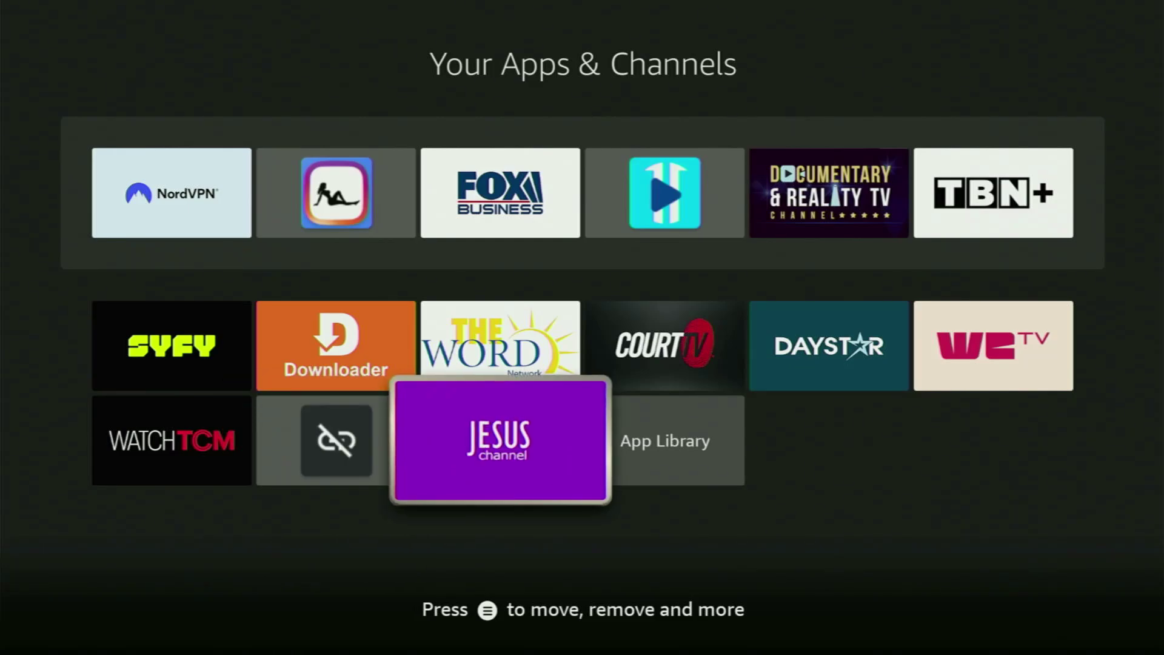
# Step: Move between the Downloader and The Word Network tiles, then go back to the Home screen
pyautogui.press('Up')
pyautogui.press('Left')
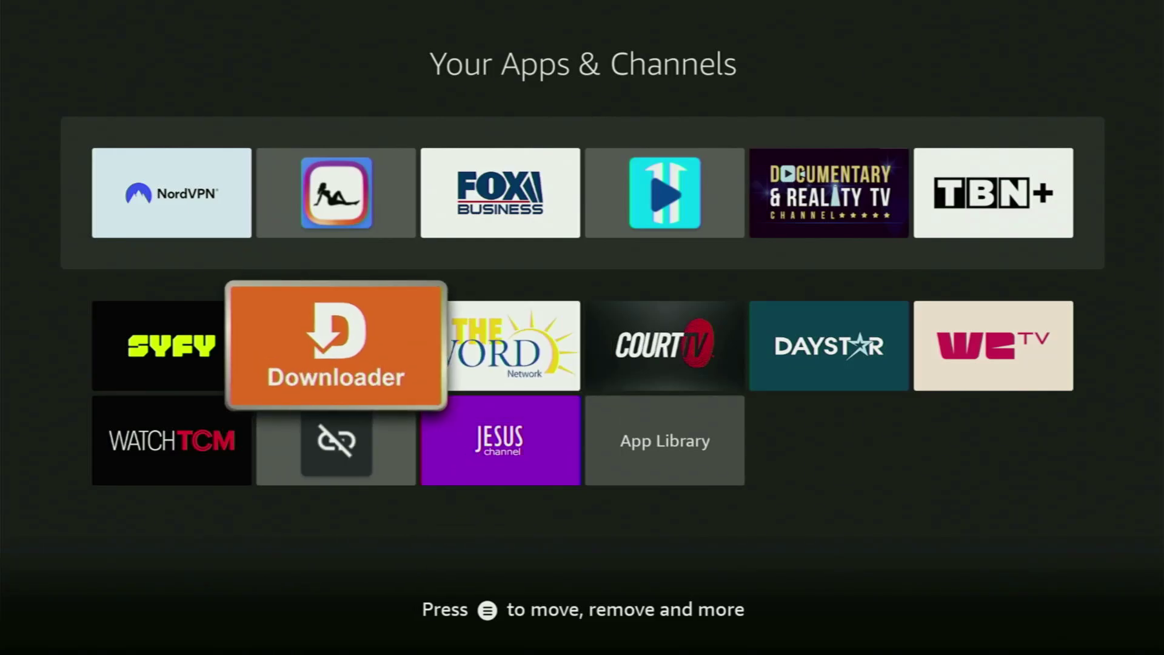
pyautogui.press('Right')
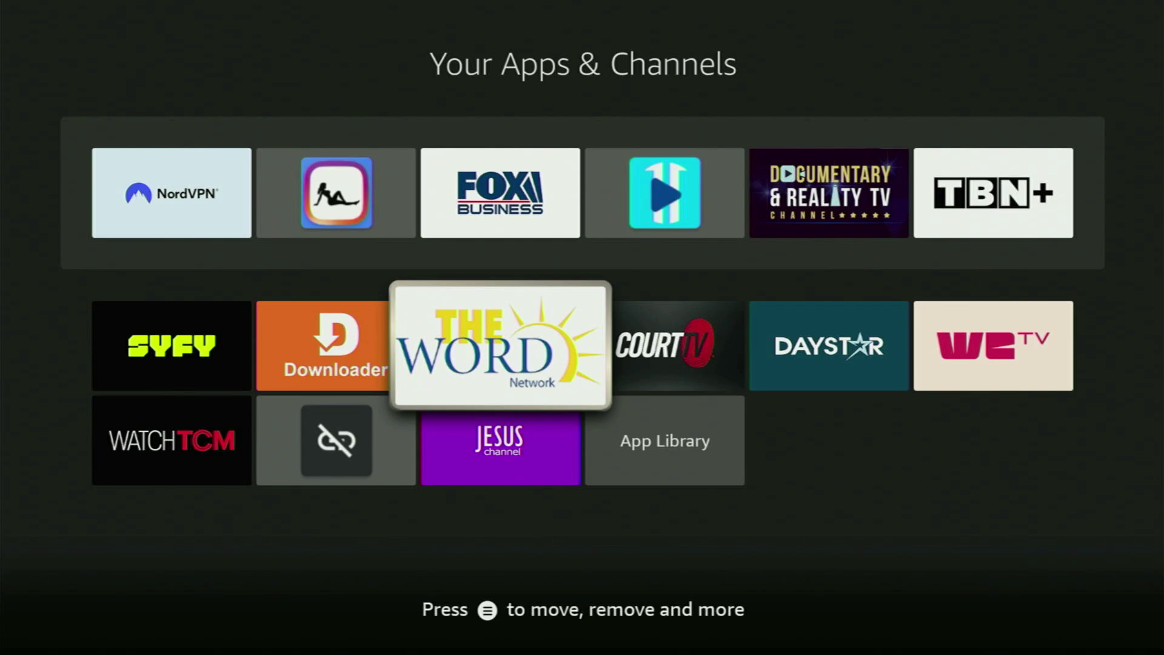
pyautogui.press('Left')
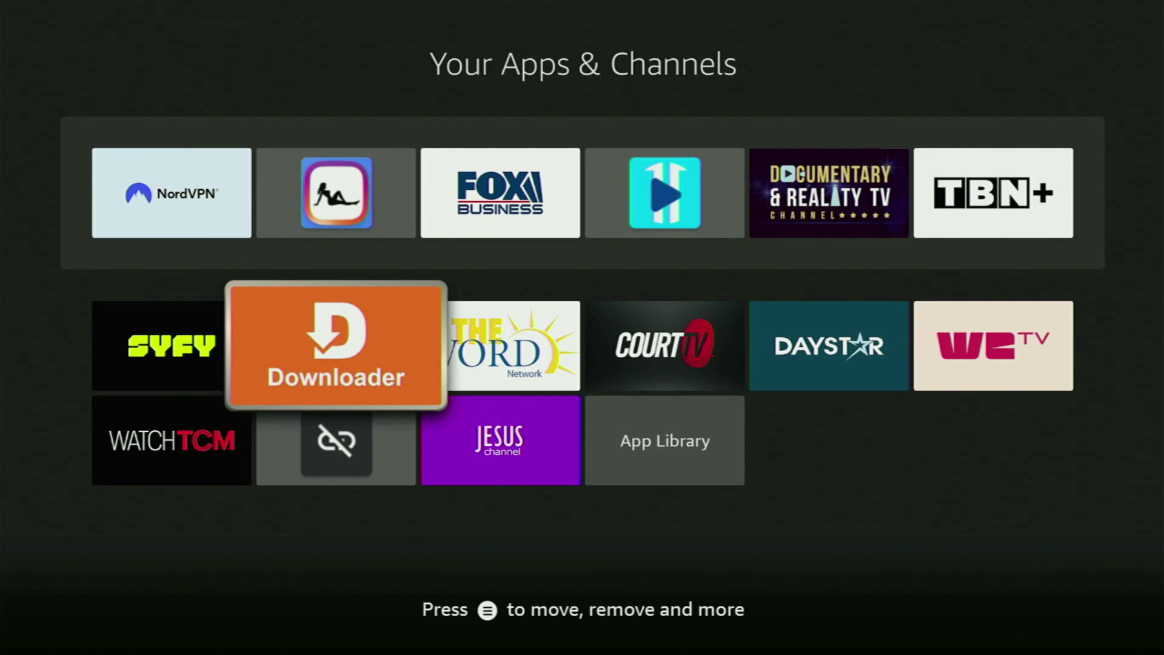
pyautogui.press('Right')
pyautogui.press('Left')
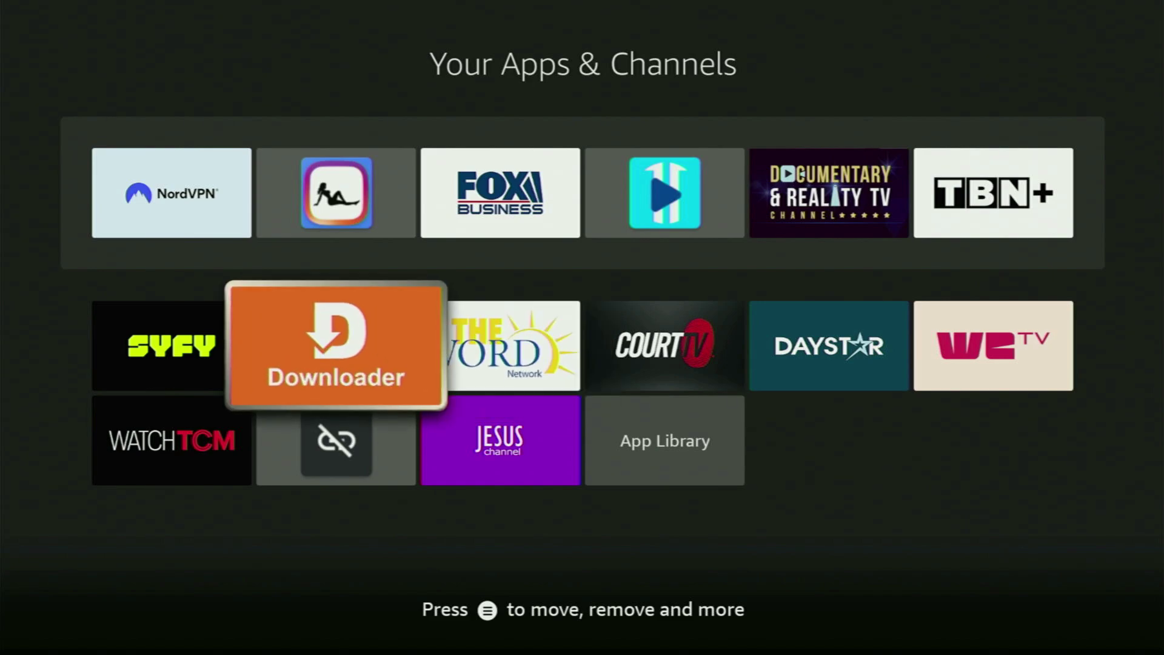
pyautogui.press('Escape')
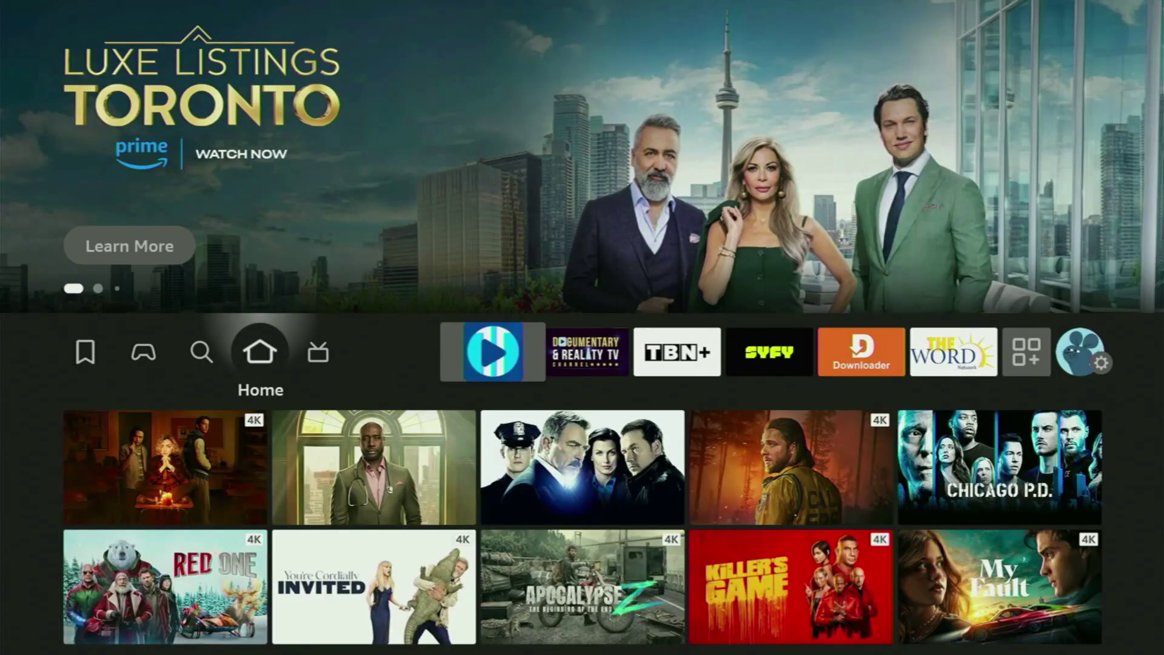
# Step: Spell 'Down' on the Find page's on-screen search keyboard
pyautogui.press('Left')
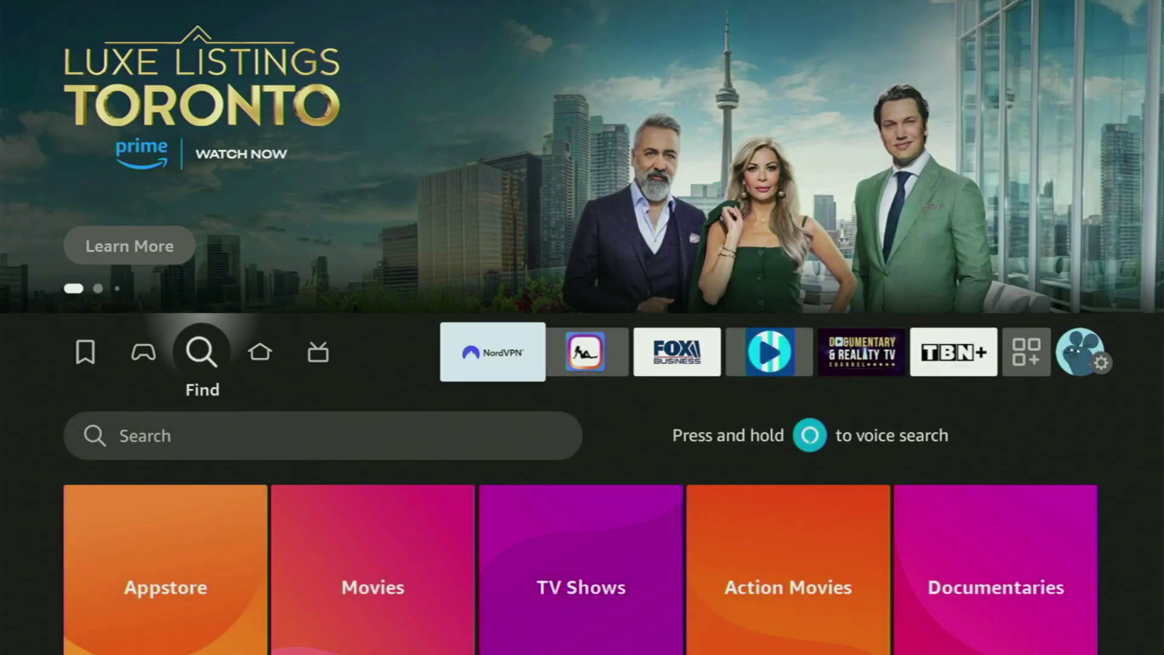
pyautogui.press('Down')
pyautogui.press('Return')
pyautogui.press('Right')
pyautogui.press('Right')
pyautogui.press('Right')
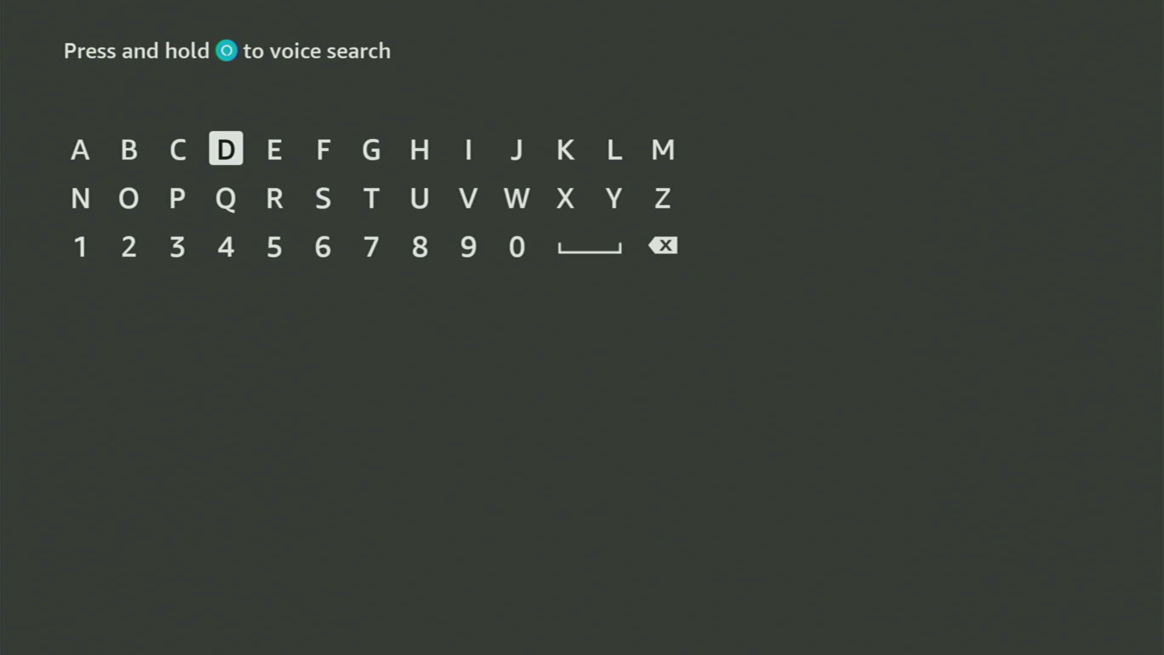
pyautogui.press('Return')
pyautogui.press('Down')
pyautogui.press('Left')
pyautogui.press('Left')
pyautogui.press('Return')
pyautogui.press('Right')
pyautogui.press('Right')
pyautogui.press('Right')
pyautogui.press('Right')
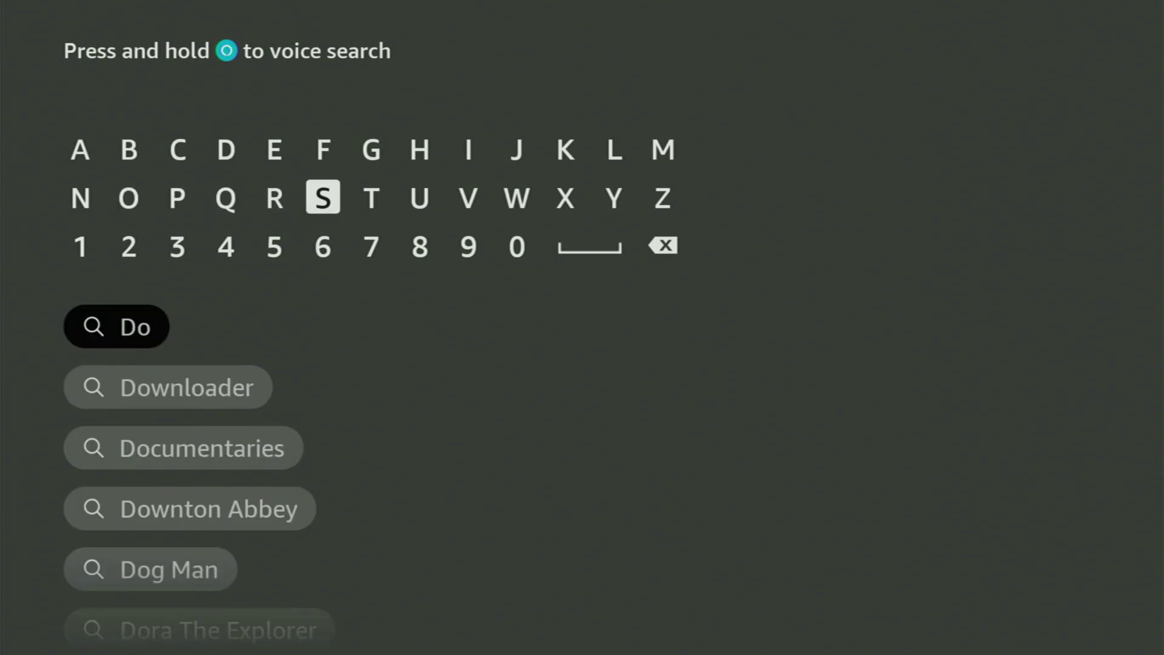
pyautogui.press('Right')
pyautogui.press('Return')
pyautogui.press('Left')
pyautogui.press('Left')
pyautogui.press('Left')
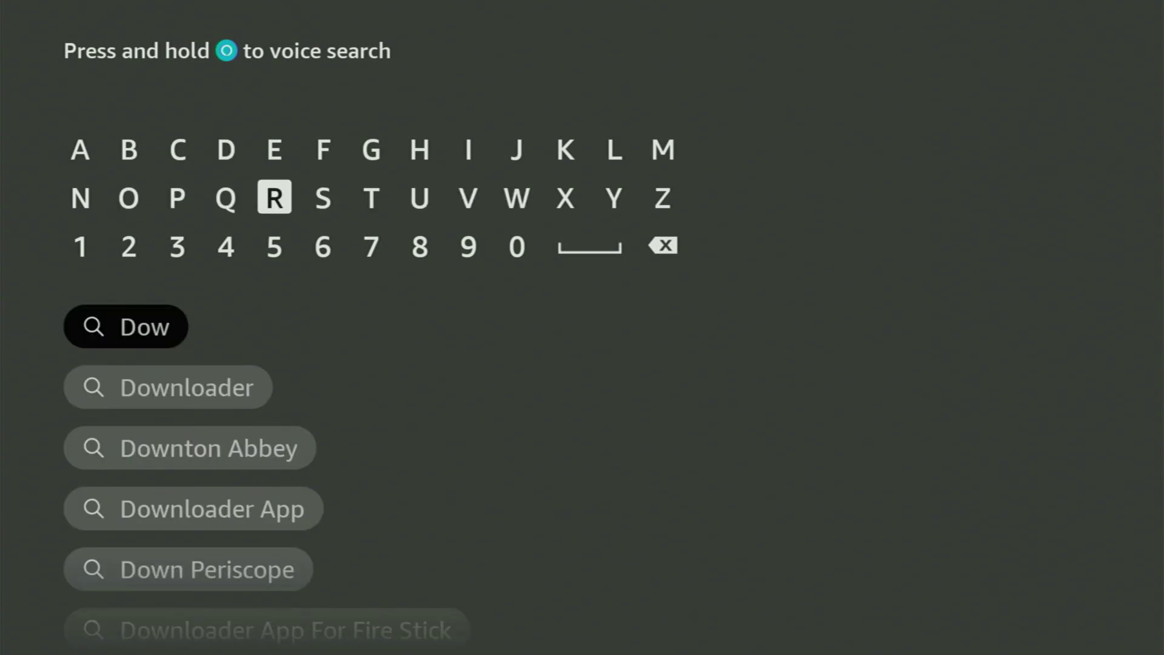
pyautogui.press('Left')
pyautogui.press('Return')
# Step: Search the Downloader suggestion and browse the Apps and games results
pyautogui.press('Down')
pyautogui.press('Down')
pyautogui.press('Down')
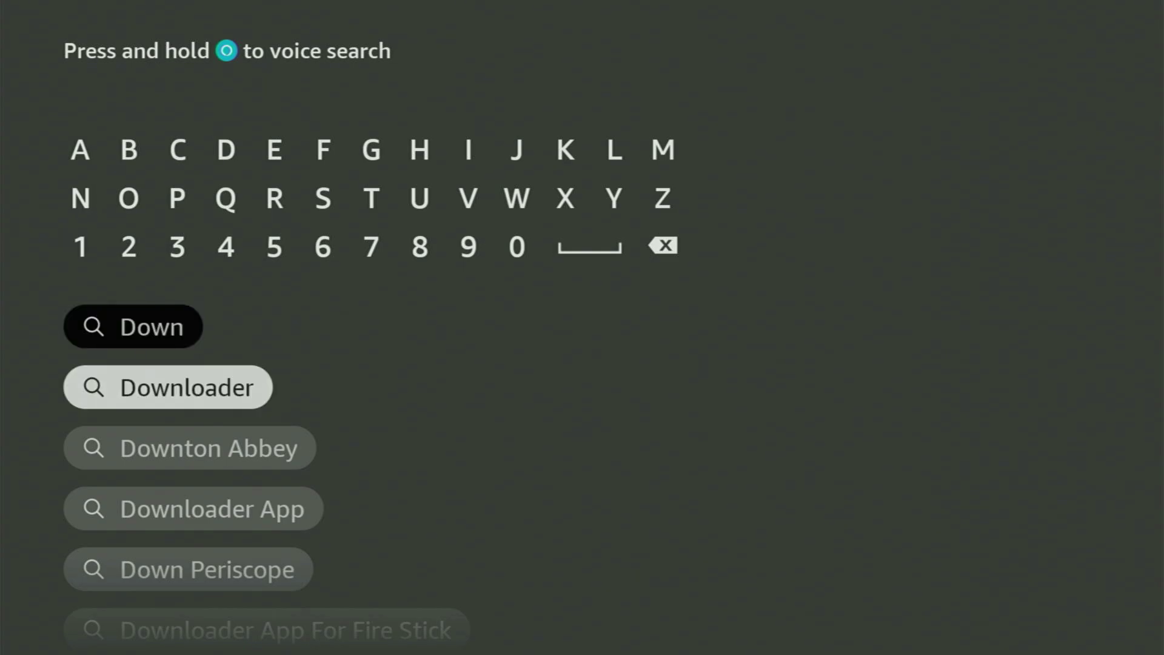
pyautogui.press('Return')
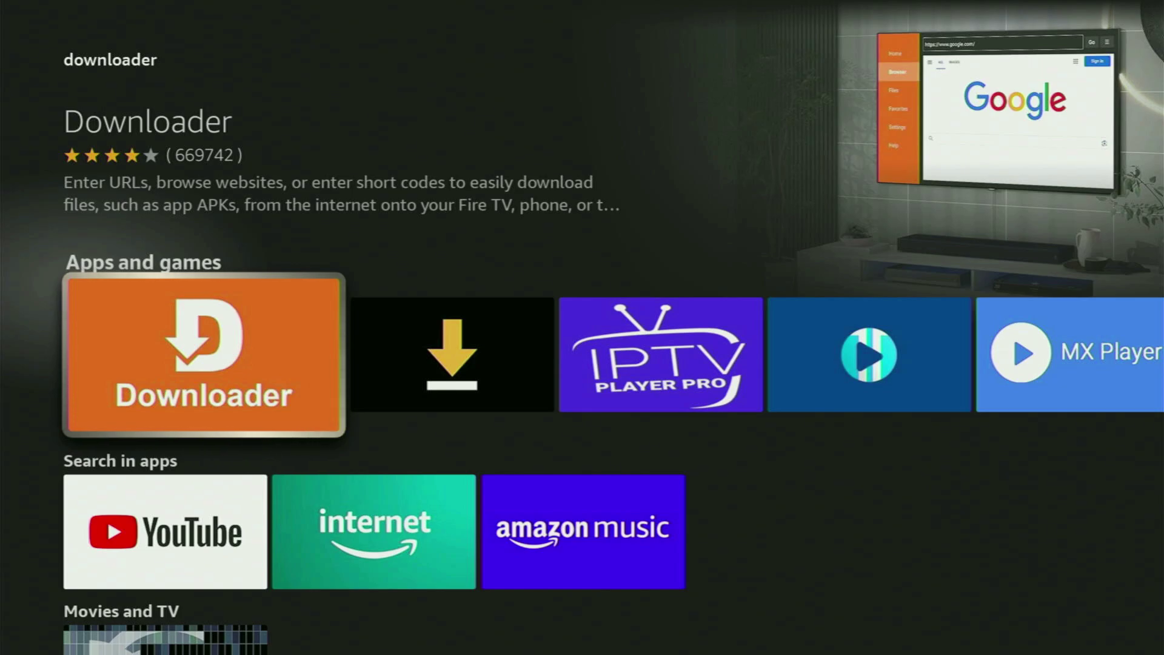
pyautogui.press('Right')
pyautogui.press('Right')
pyautogui.press('Right')
pyautogui.press('Right')
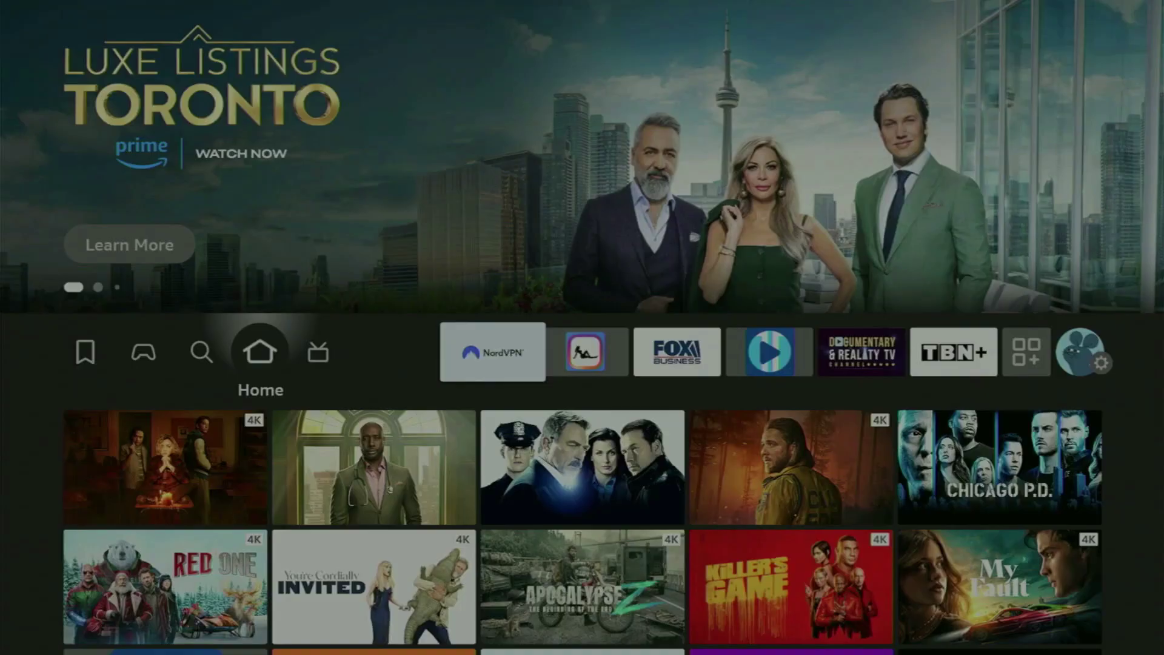
# Step: Open Settings > My Fire TV and move through Developer options and Sleep back up to About
pyautogui.press('Right')
pyautogui.press('Right')
pyautogui.press('Right')
pyautogui.press('Right')
pyautogui.press('Right')
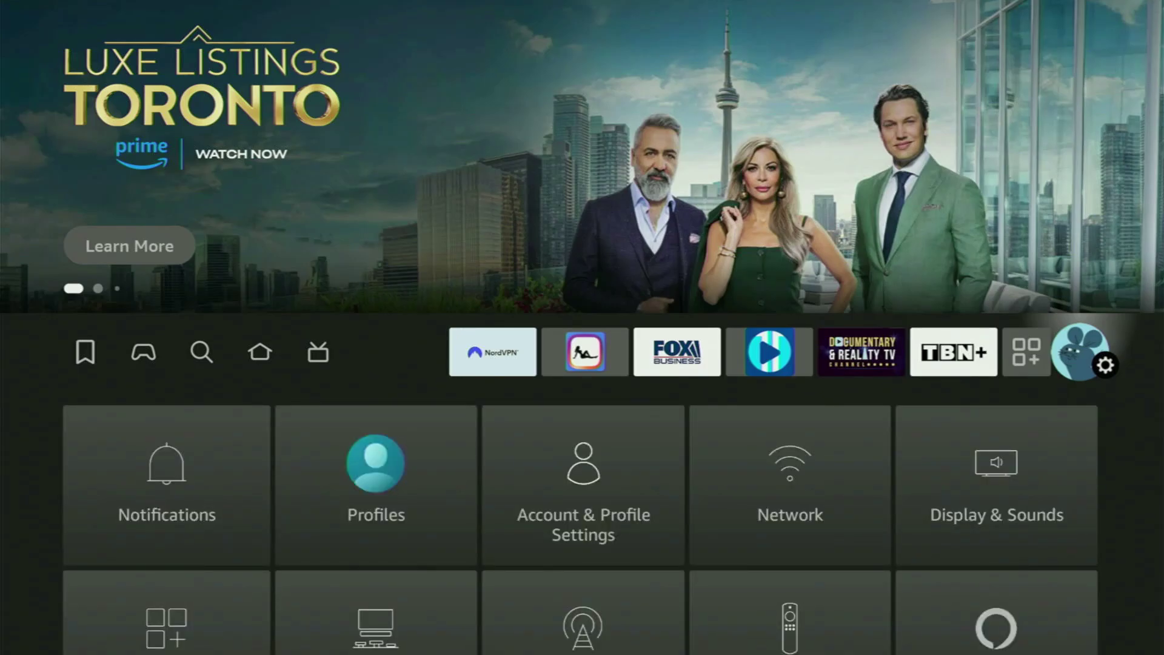
pyautogui.press('Down')
pyautogui.press('Down')
pyautogui.press('Down')
pyautogui.press('Right')
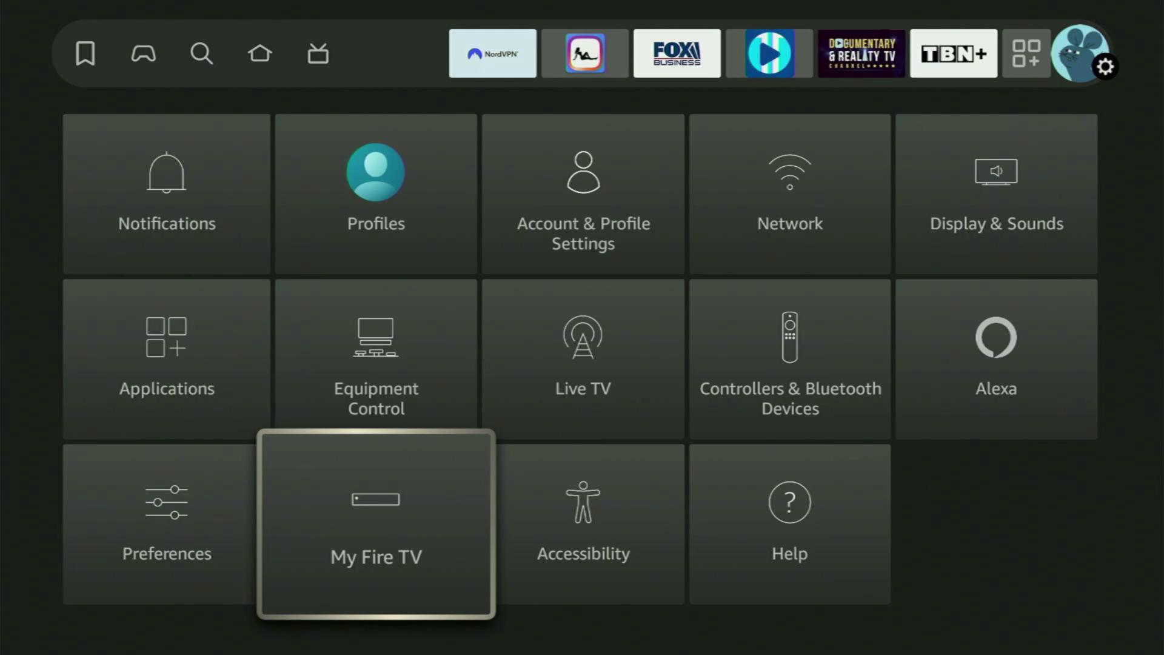
pyautogui.press('Return')
pyautogui.press('Up')
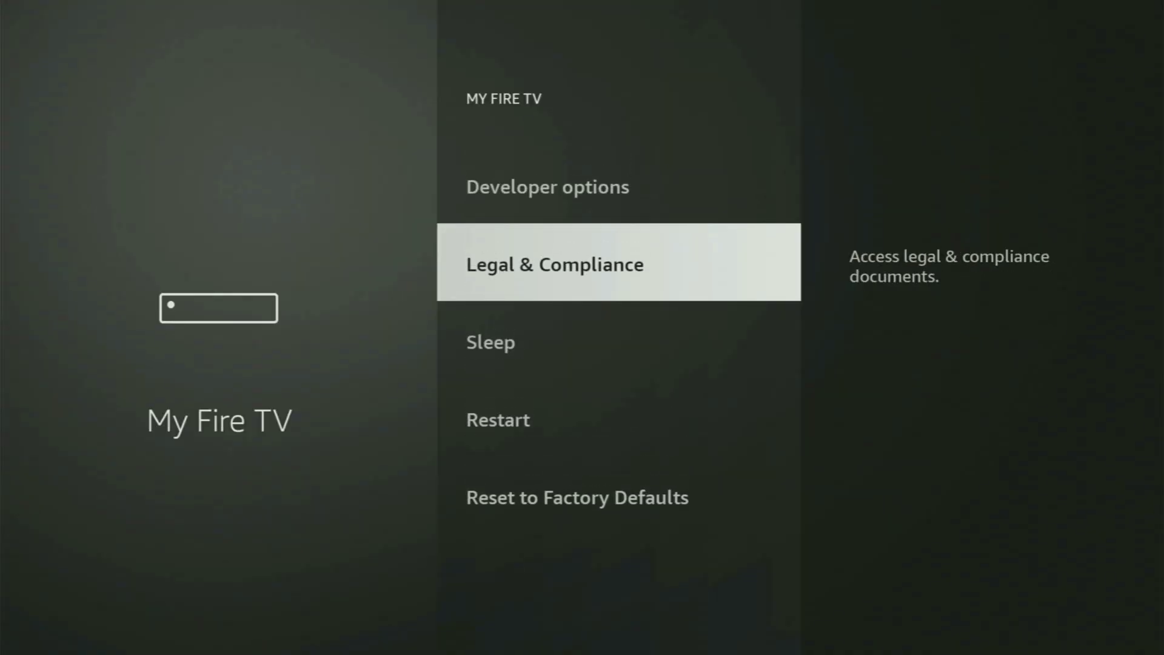
pyautogui.press('Up')
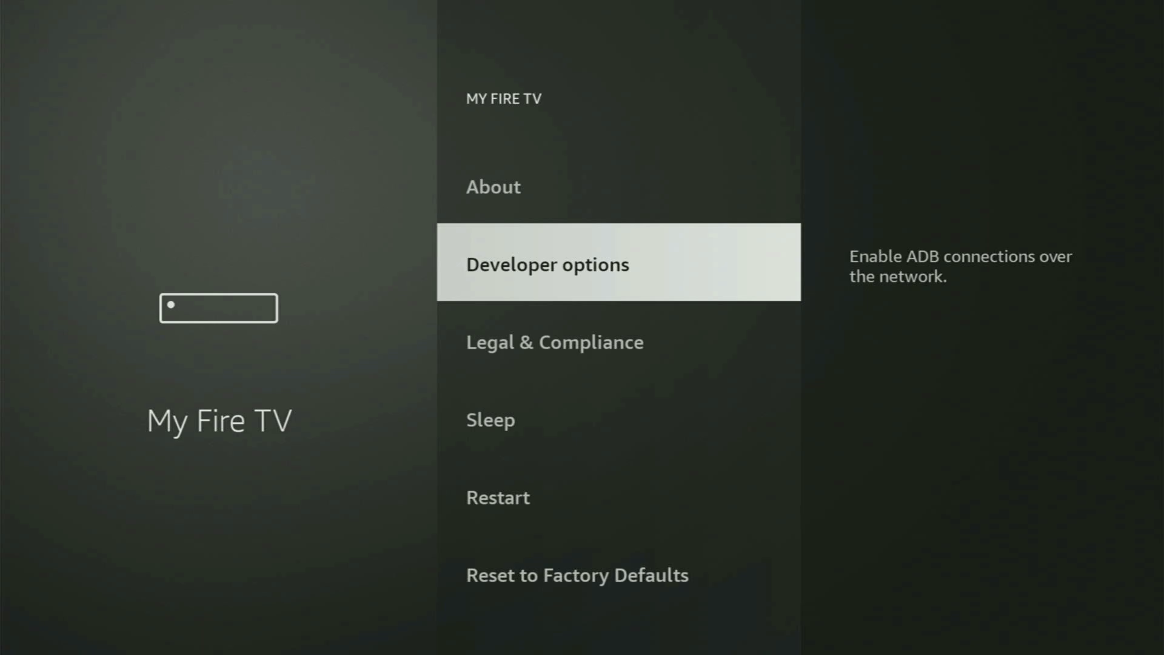
pyautogui.press('Down')
pyautogui.press('Down')
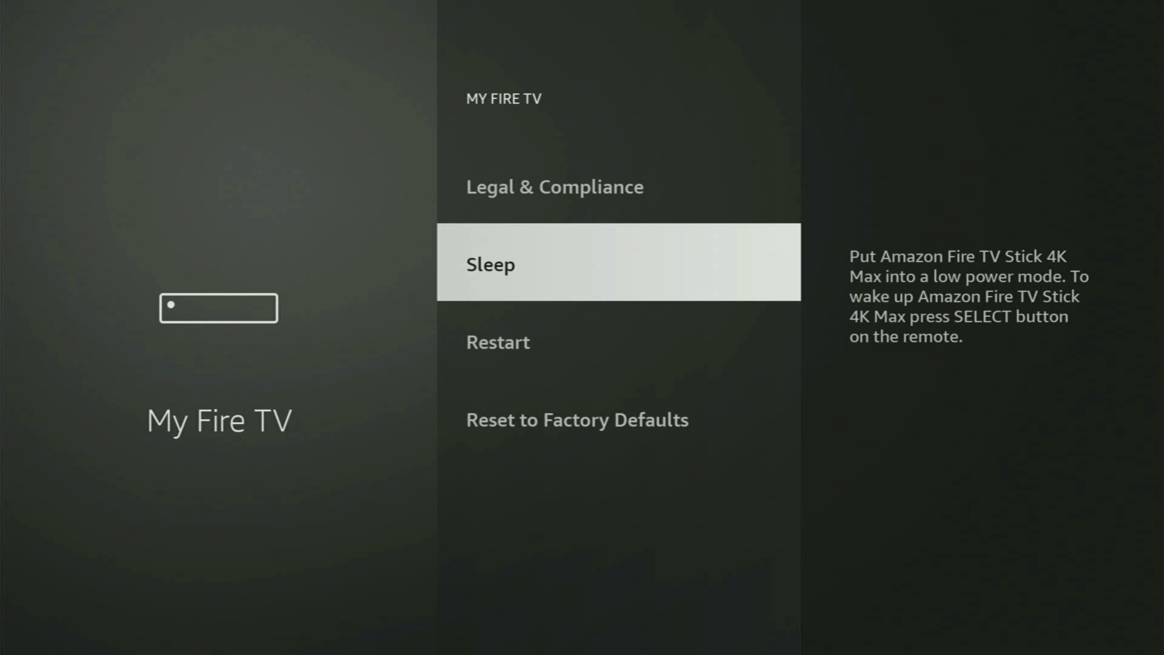
pyautogui.press('Down')
pyautogui.press('Down')
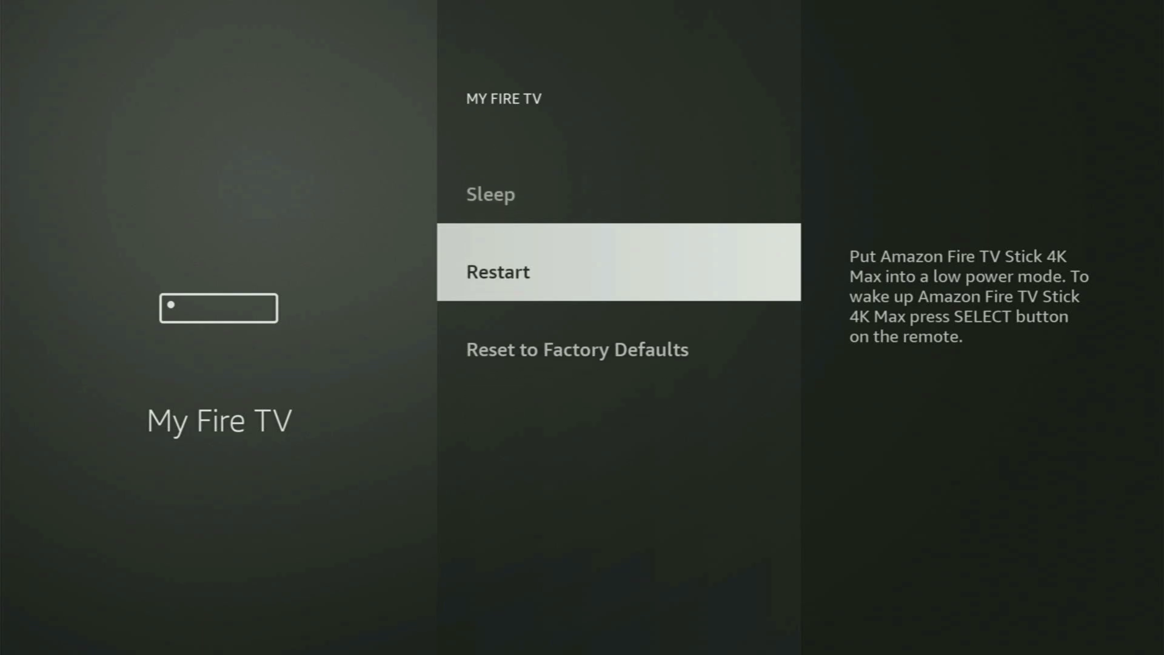
pyautogui.press('Up')
pyautogui.press('Up')
pyautogui.press('Up')
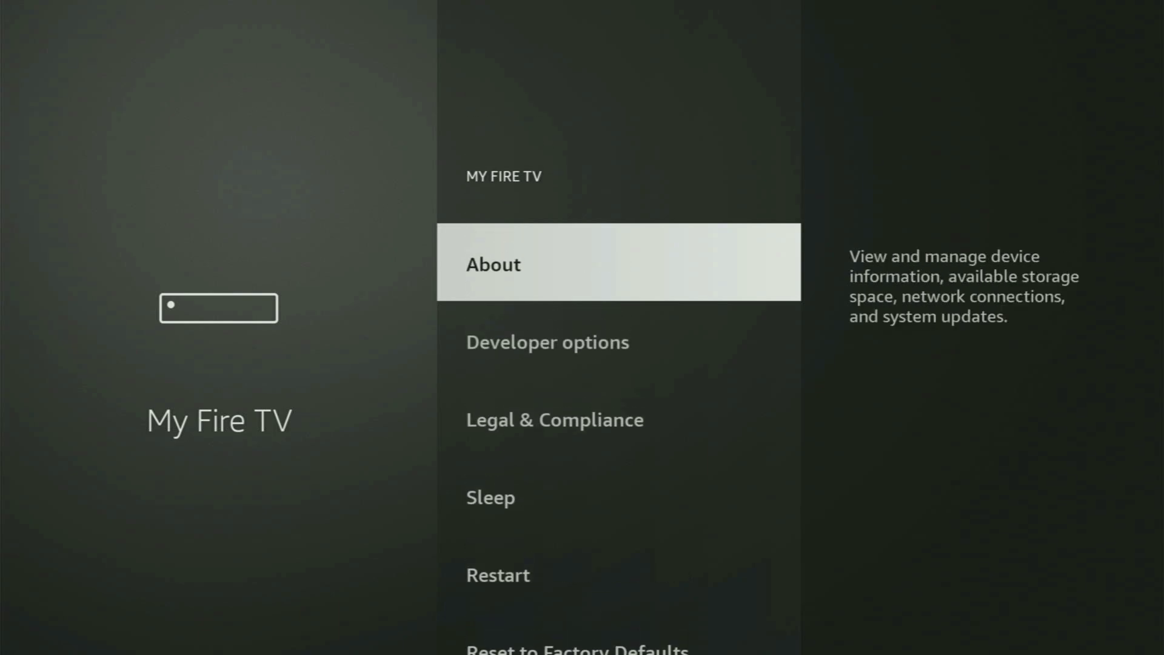
# Step: Confirm developer mode on Fire TV Stick 4K Max in About, then check Storage shows 6.12 GB free
pyautogui.press('Return')
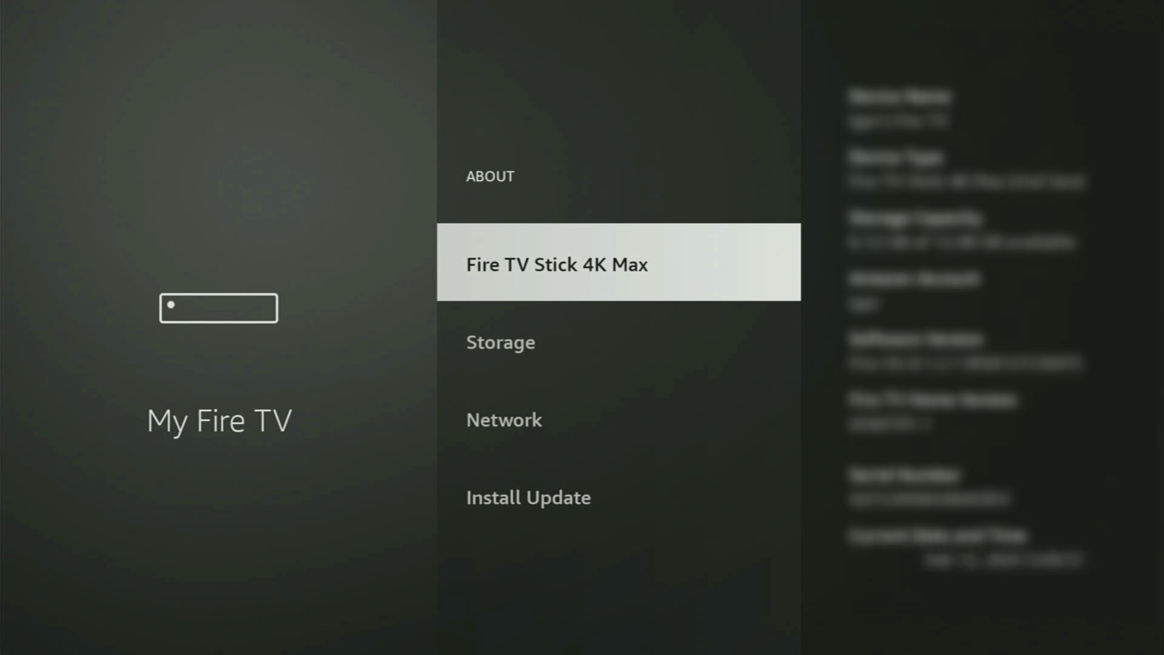
pyautogui.press('Return')
pyautogui.press('Return')
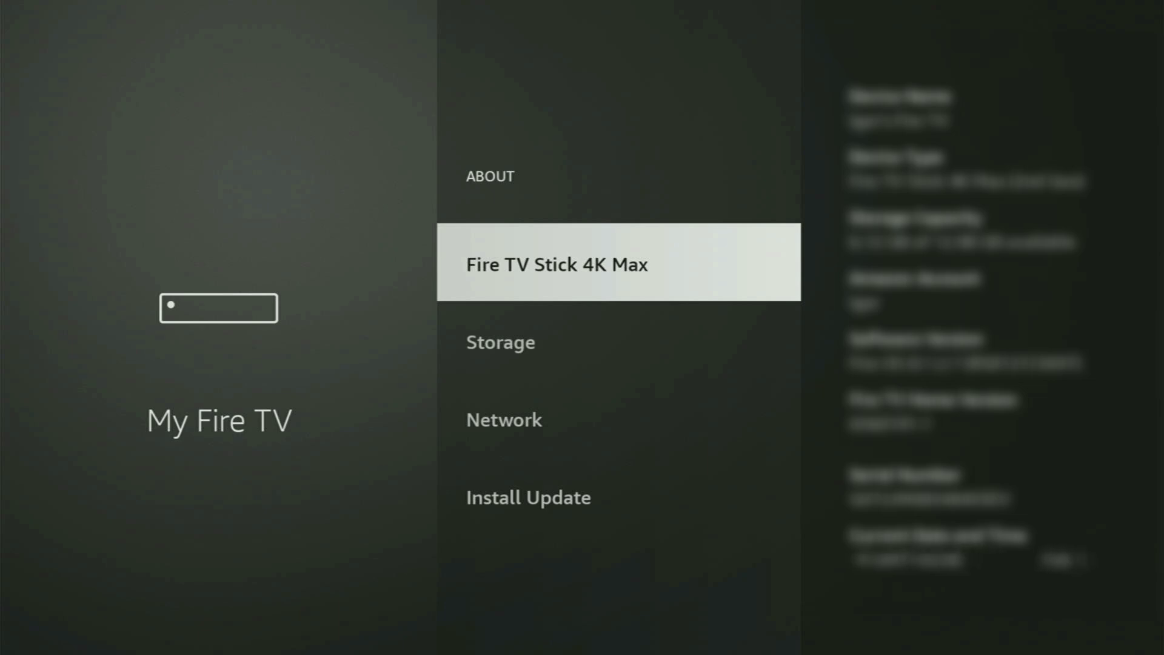
pyautogui.press('Down')
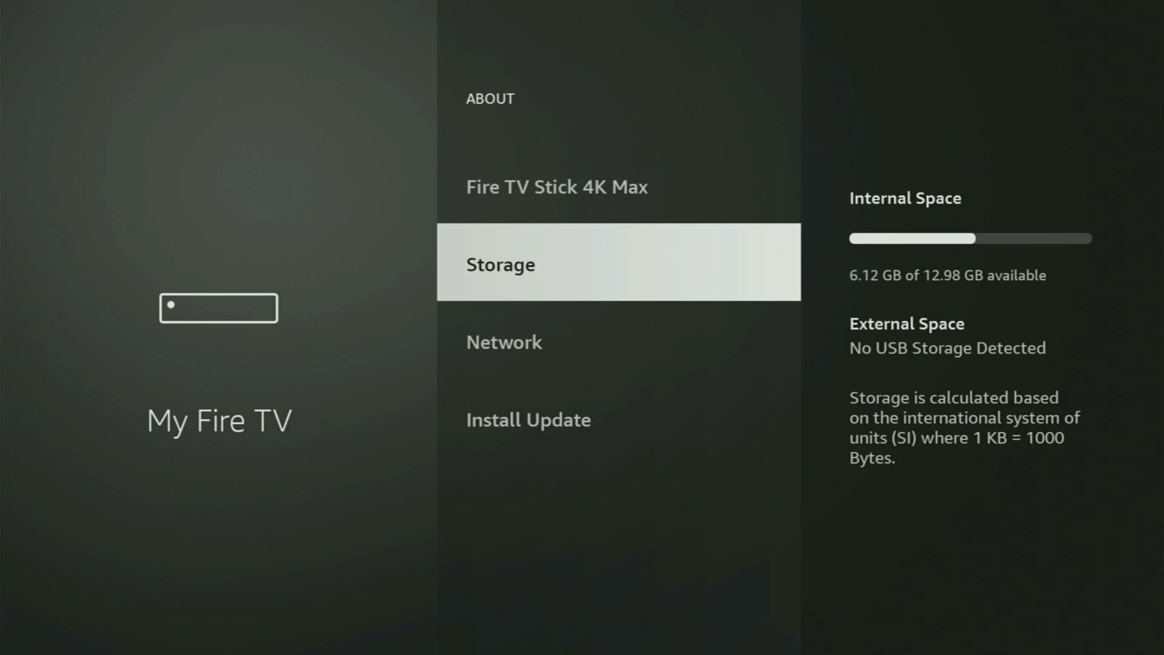
# Step: Turn on Downloader's permission under Developer options > Install unknown apps
pyautogui.press('Escape')
pyautogui.press('Down')
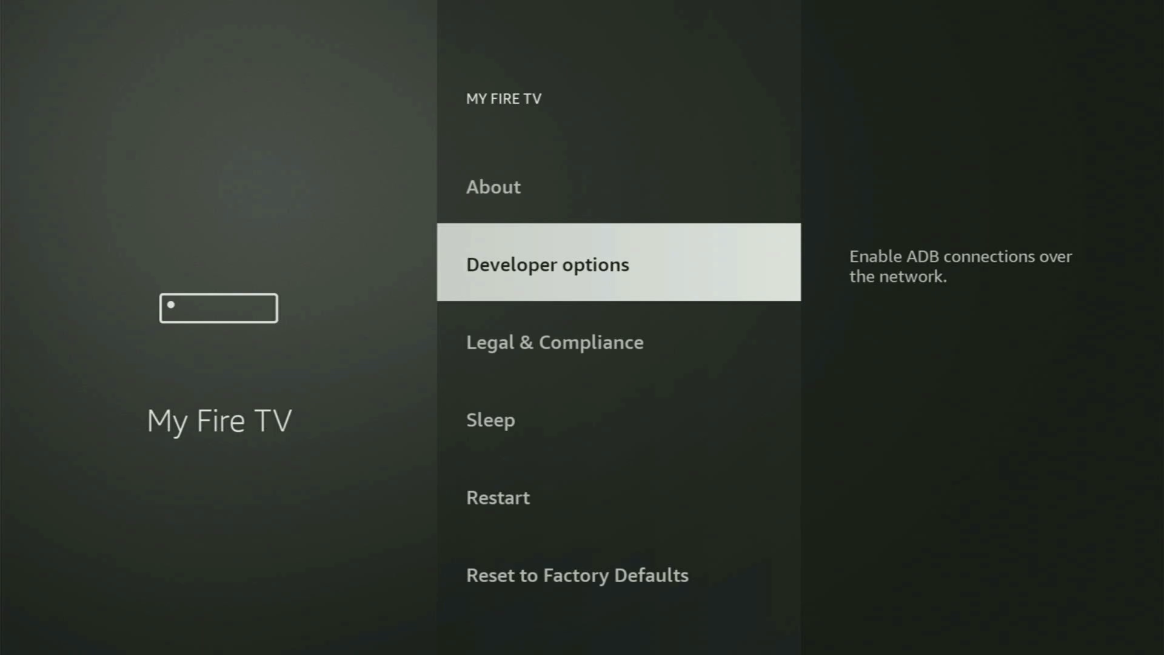
pyautogui.press('Return')
pyautogui.press('Down')
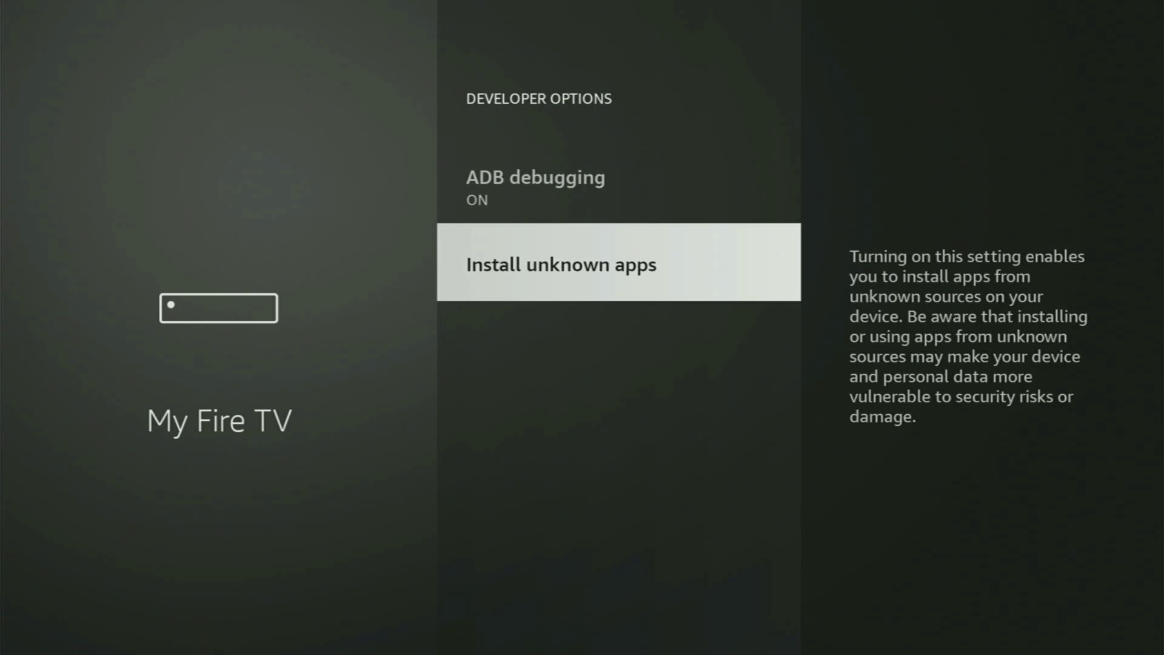
pyautogui.press('Return')
pyautogui.press('Down')
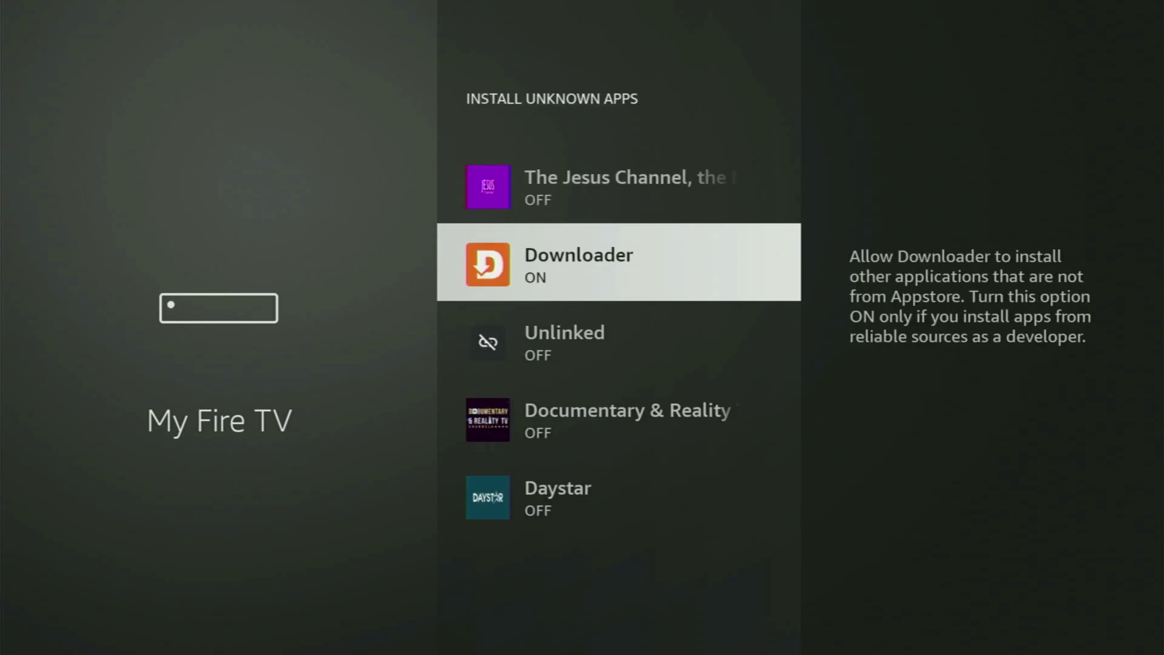
pyautogui.press('Return')
pyautogui.press('Return')
# Step: Check that Unlinked, Daystar and the other listed apps stay OFF
pyautogui.press('Down')
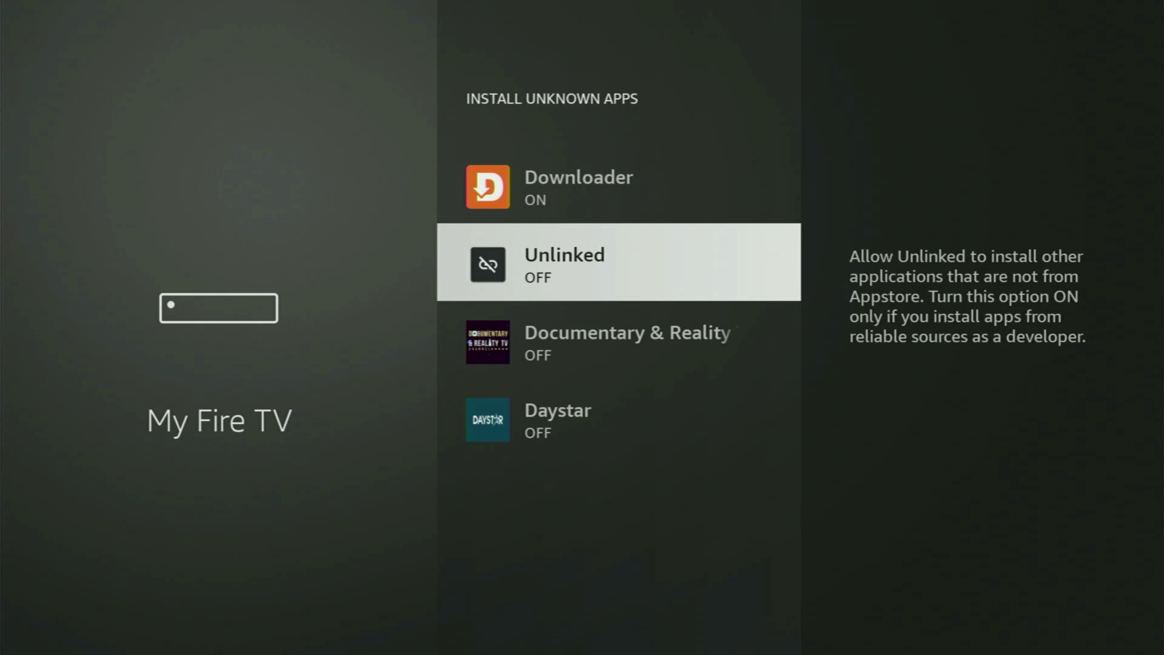
pyautogui.press('Down')
pyautogui.press('Down')
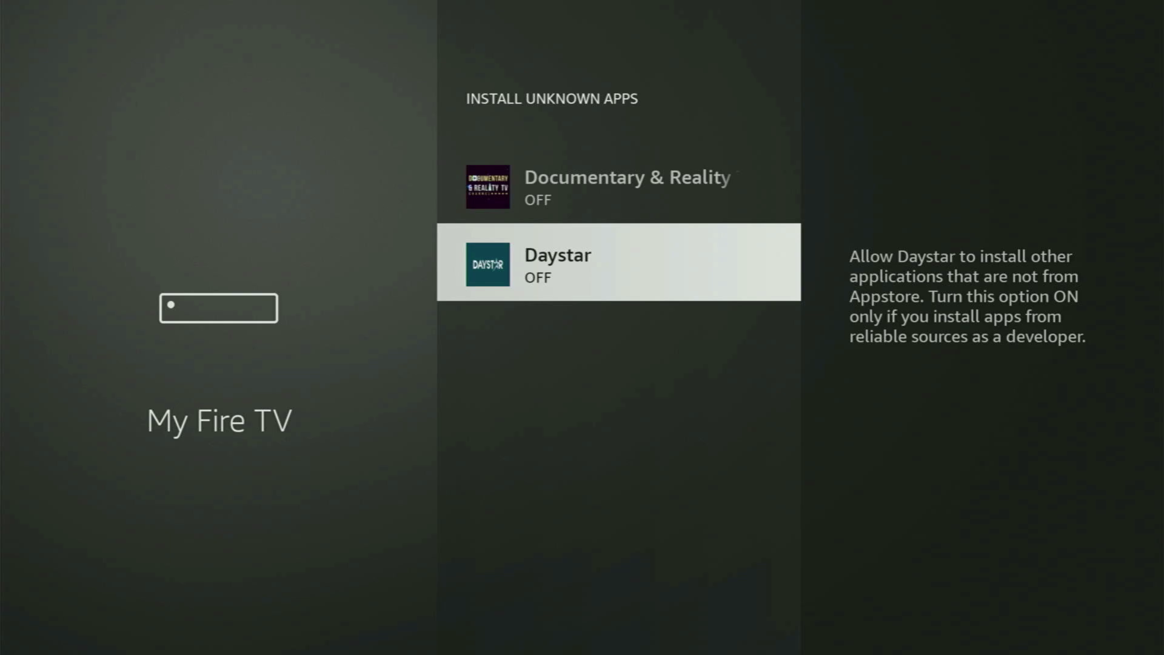
pyautogui.press('Up')
pyautogui.press('Up')
pyautogui.press('Up')
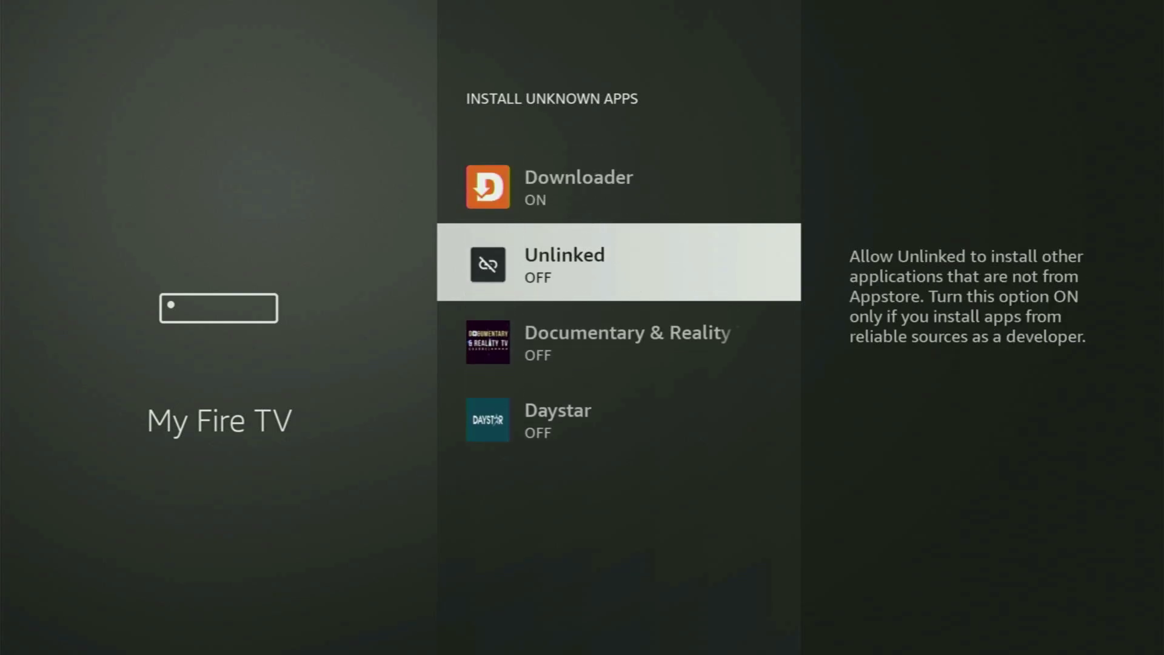
pyautogui.press('Up')
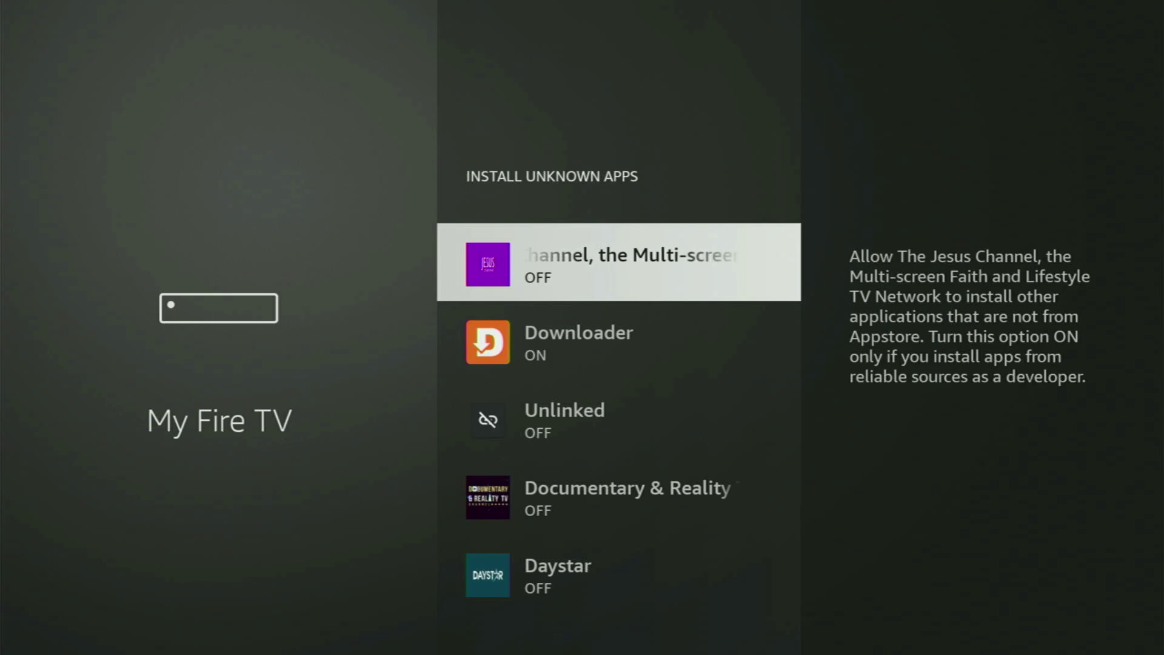
pyautogui.press('Down')
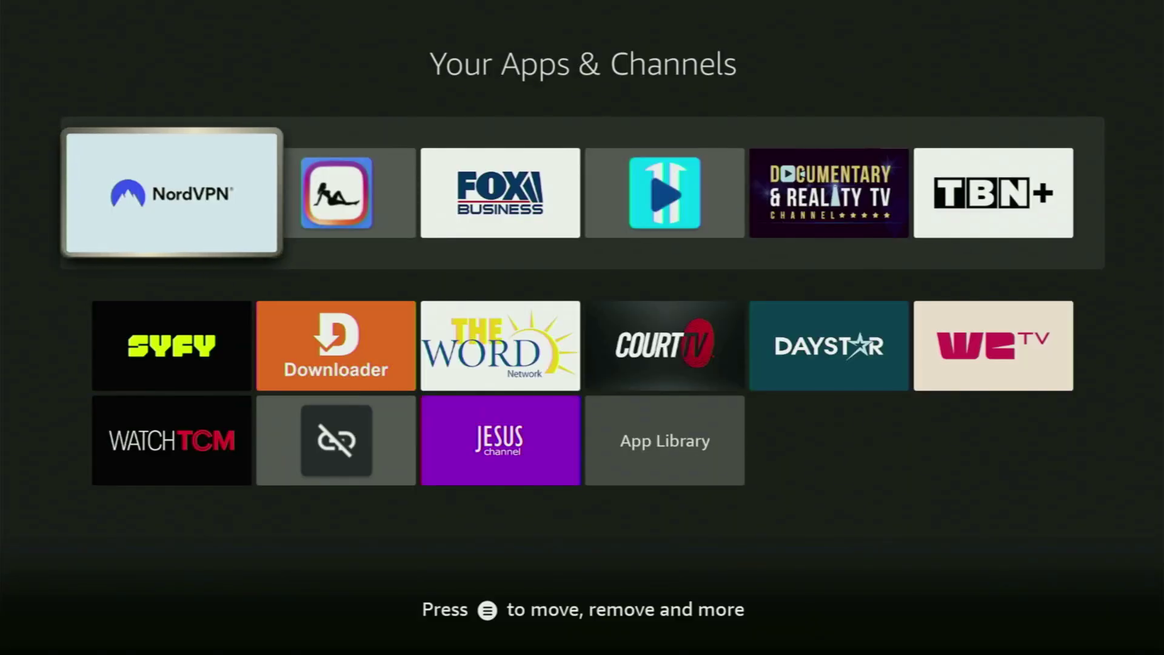
# Step: Move across the Downloader, Fox Business and NordVPN tiles in Your Apps & Channels
pyautogui.press('Down')
pyautogui.press('Right')
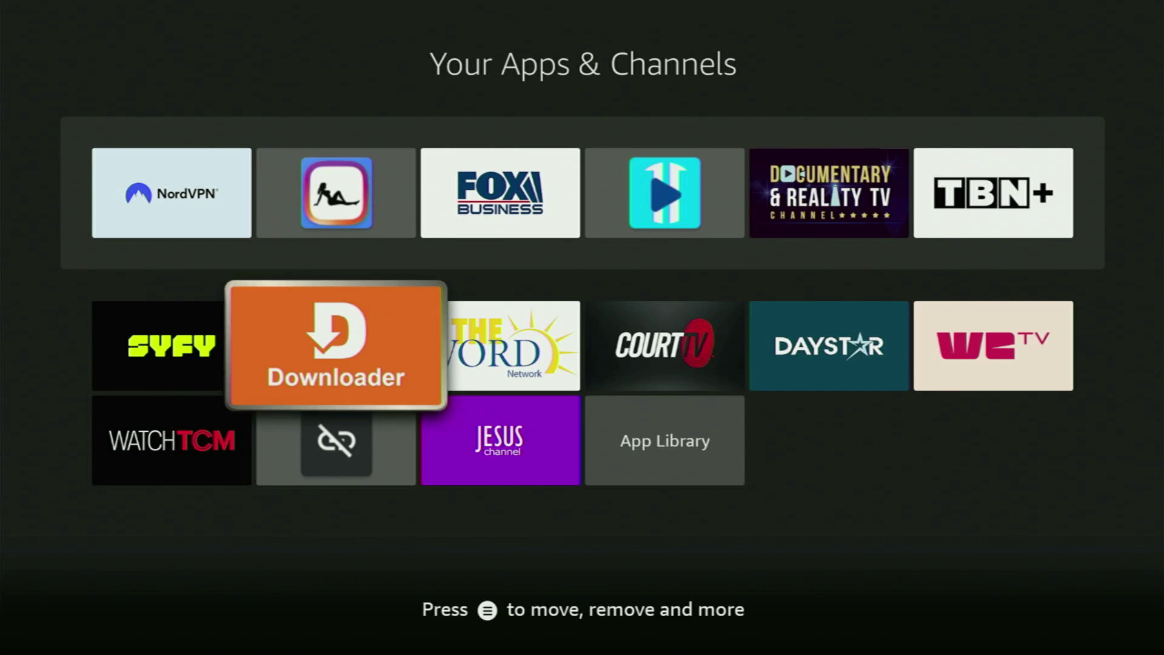
pyautogui.press('Up')
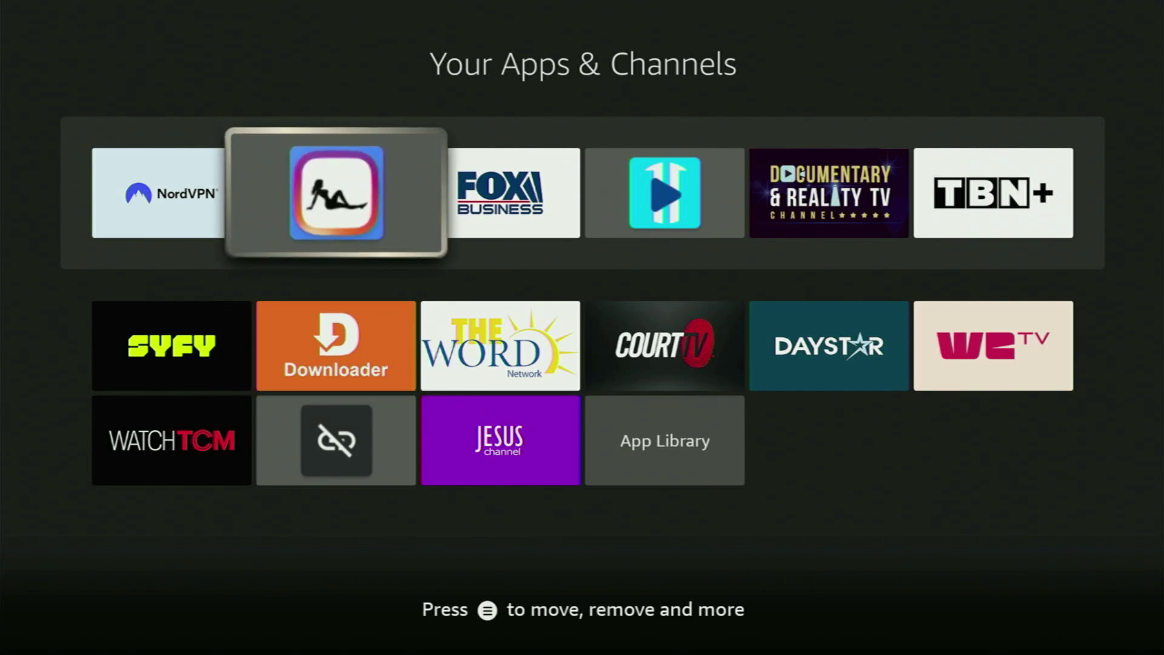
pyautogui.press('Right')
pyautogui.press('Left')
pyautogui.press('Left')
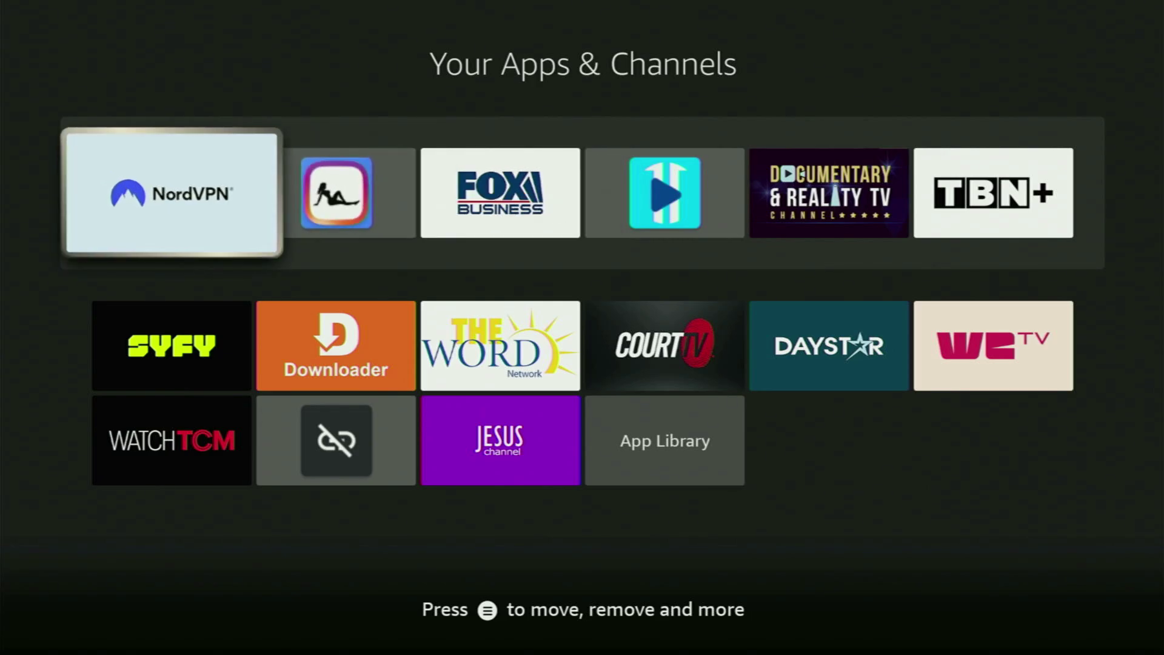
# Step: Launch NordVPN and browse the Countries list from G down to Taiwan
pyautogui.press('Return')
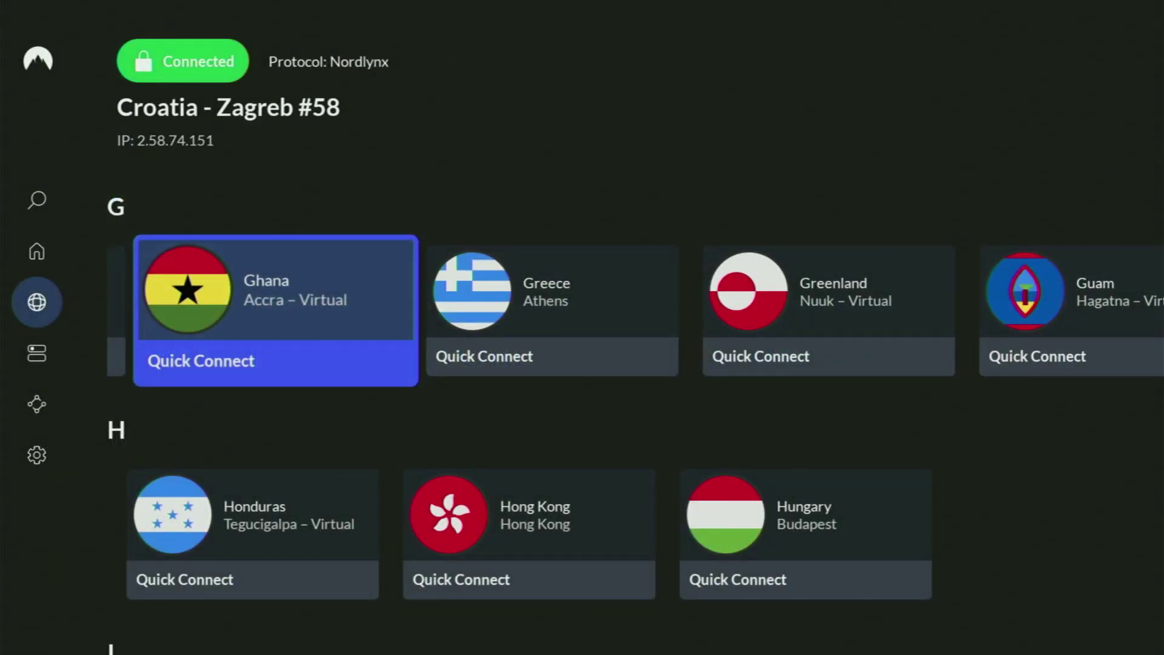
pyautogui.press('Right')
pyautogui.press('Right')
pyautogui.press('Down')
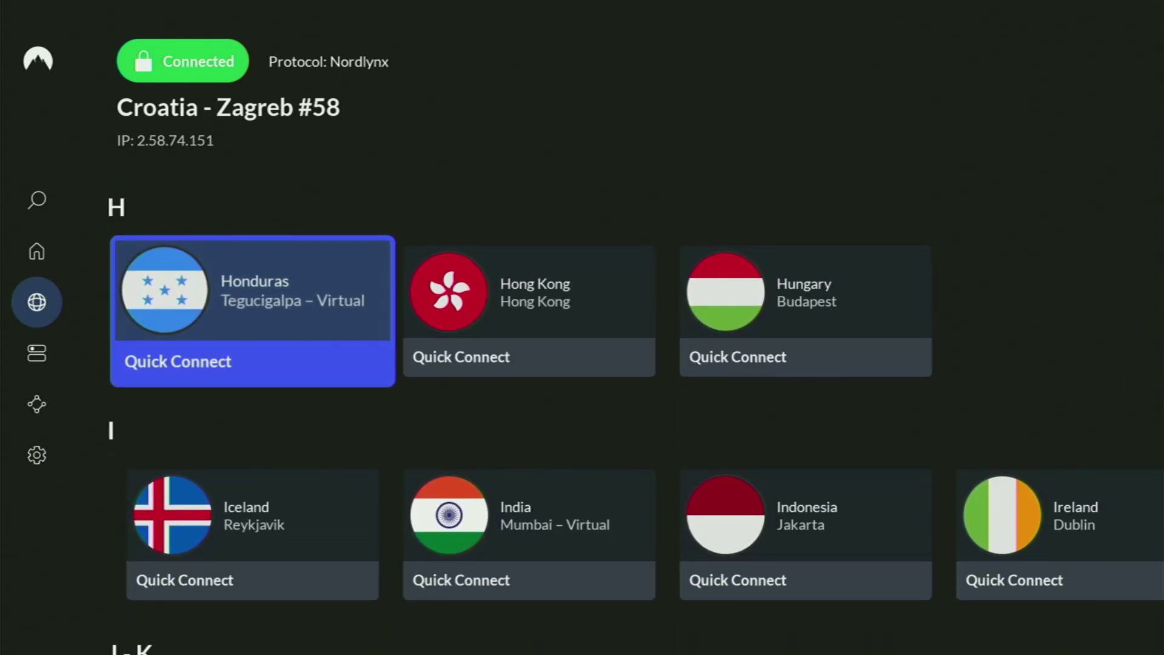
pyautogui.press('Down')
pyautogui.press('Down')
pyautogui.press('Down')
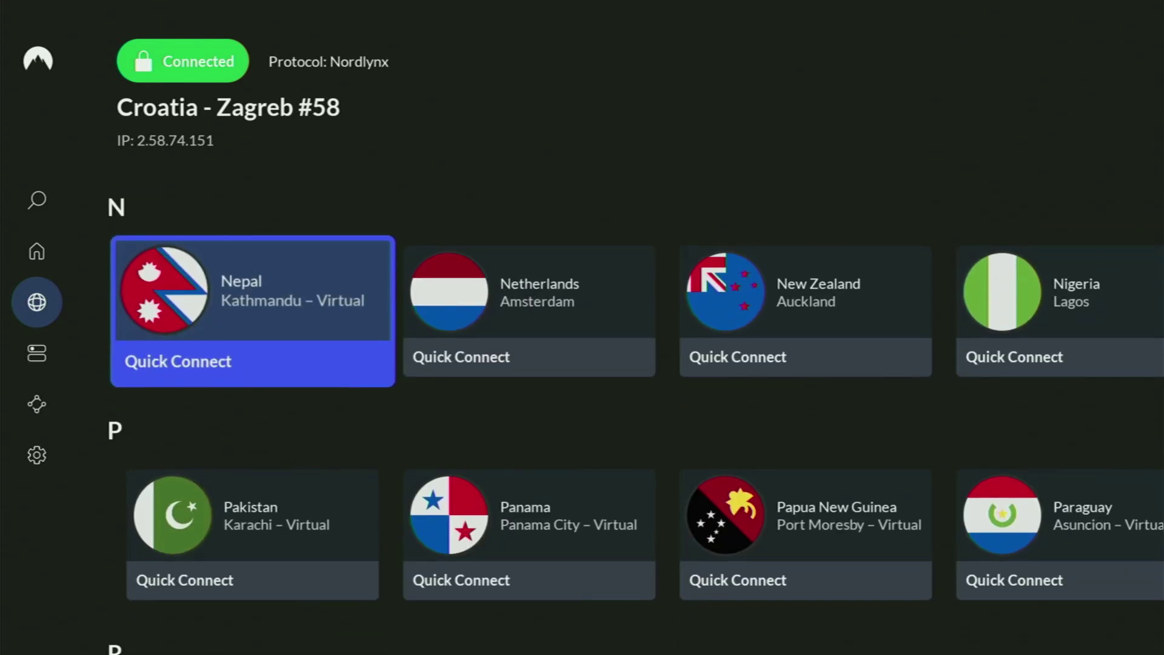
pyautogui.press('Right')
pyautogui.press('Right')
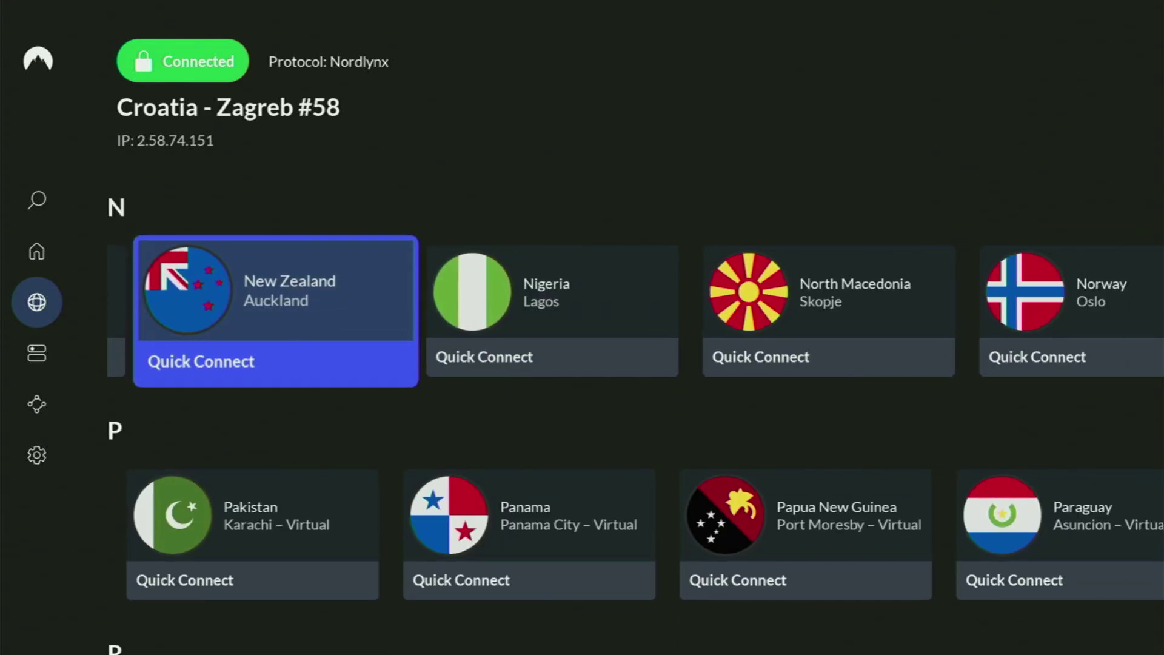
pyautogui.press('Down')
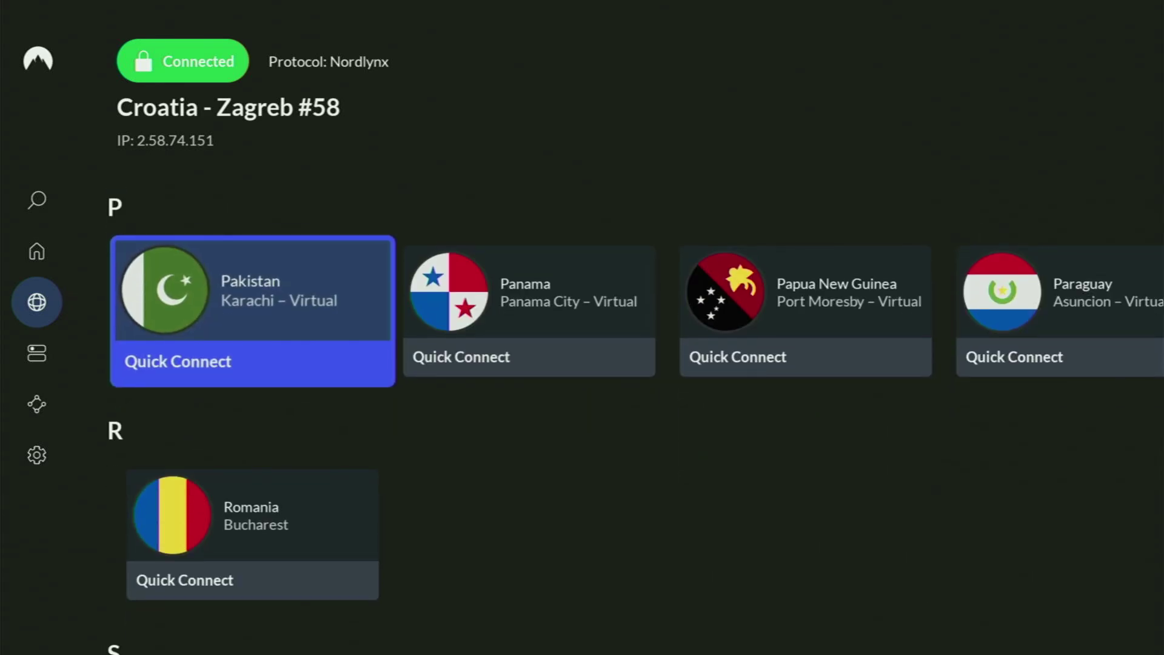
pyautogui.press('Down')
pyautogui.press('Down')
pyautogui.press('Down')
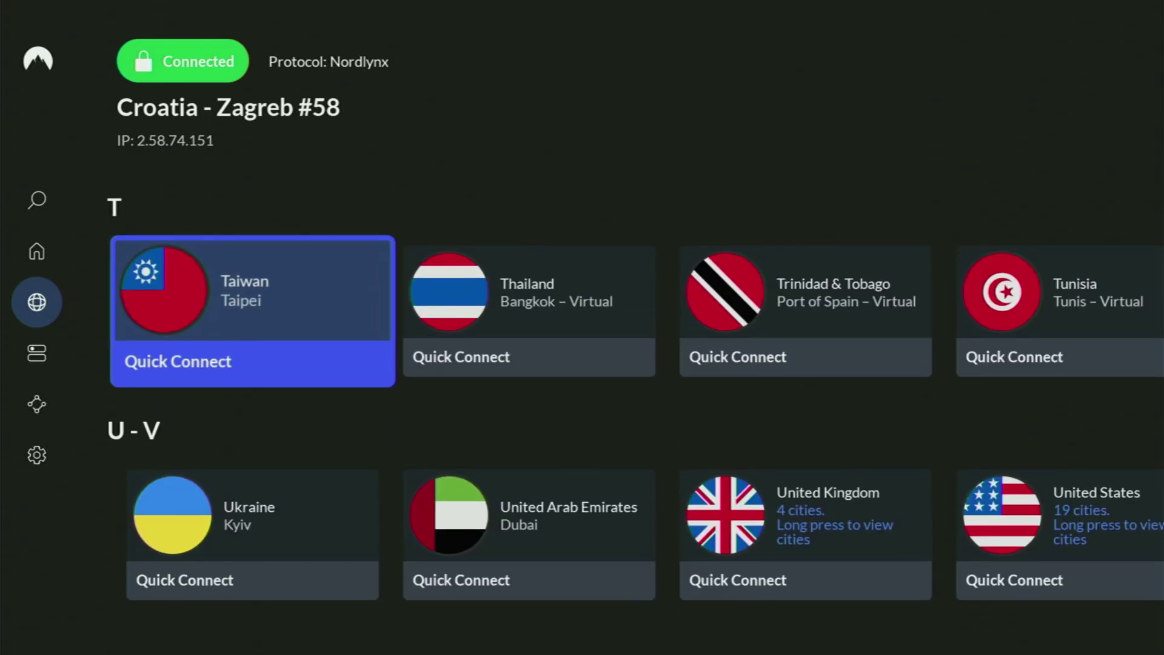
# Step: Browse Specialty servers through P2P, Onion Over VPN and Obfuscated to the Double VPN United Kingdom server
pyautogui.press('Left')
pyautogui.press('Down')
pyautogui.press('Return')
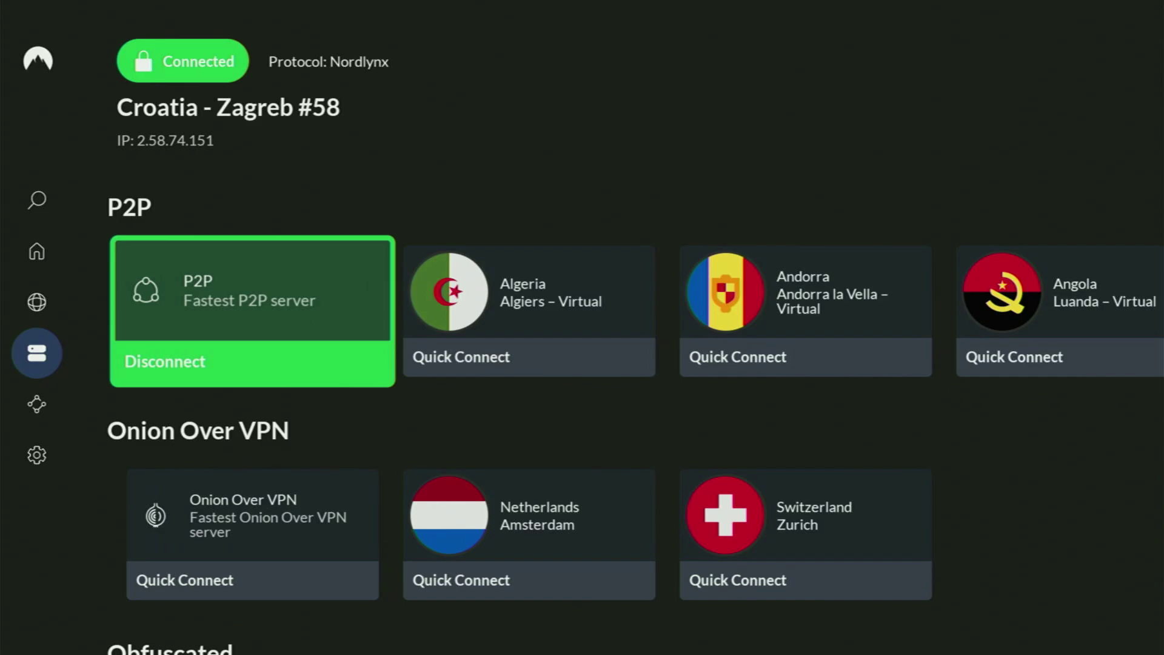
pyautogui.press('Right')
pyautogui.press('Right')
pyautogui.press('Right')
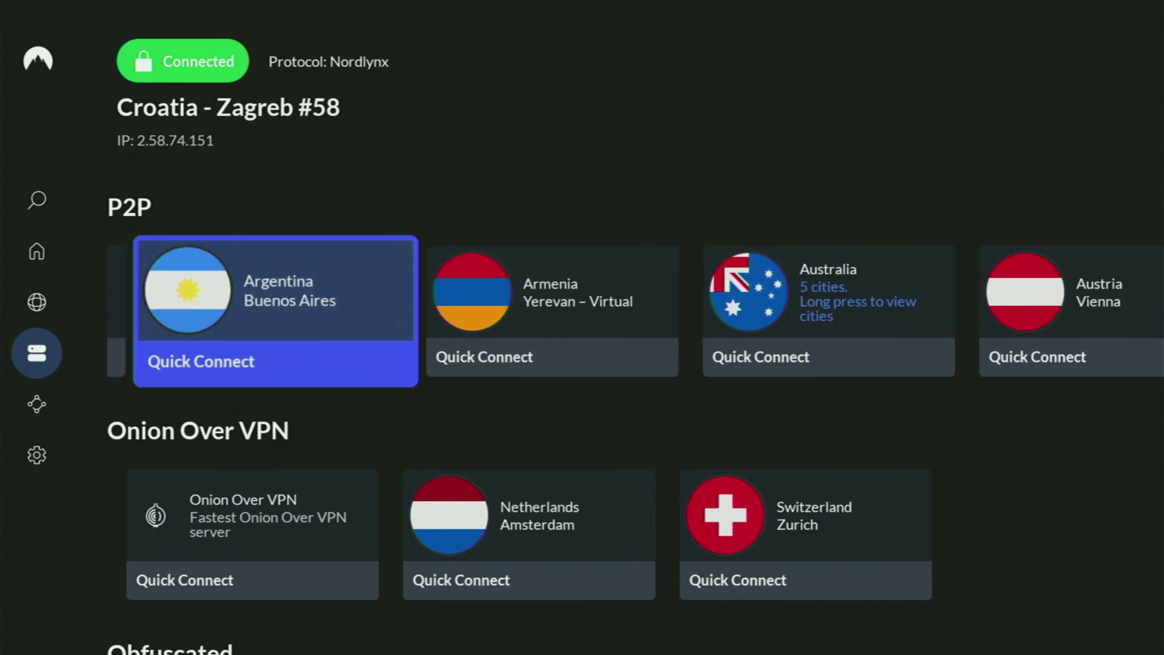
pyautogui.press('Down')
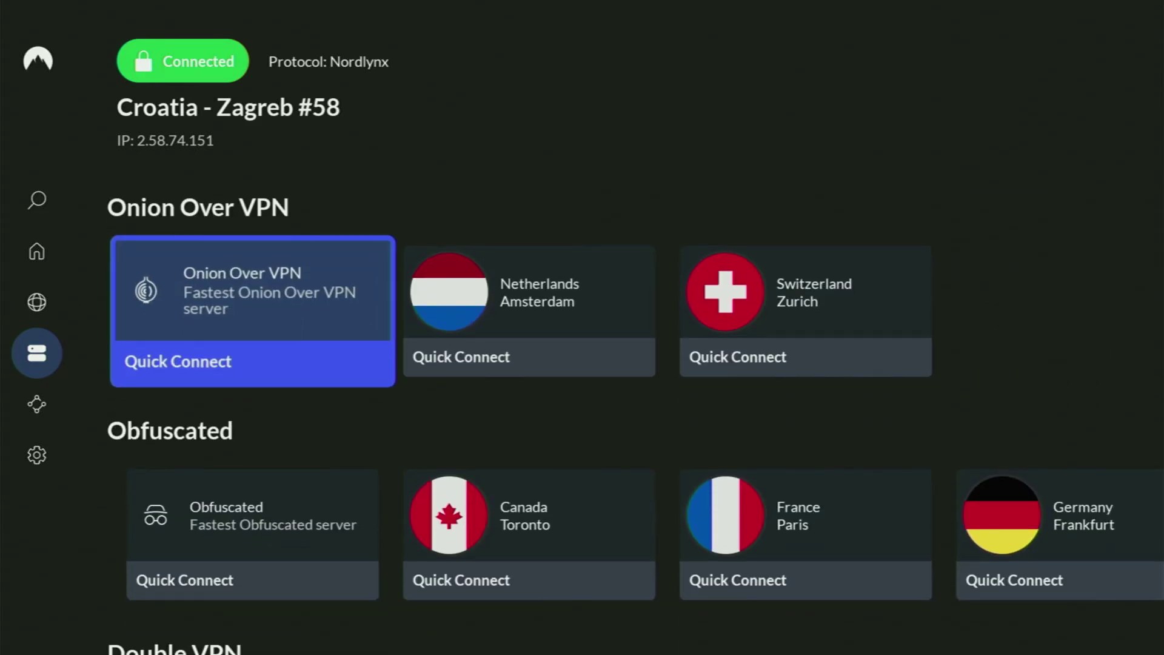
pyautogui.press('Down')
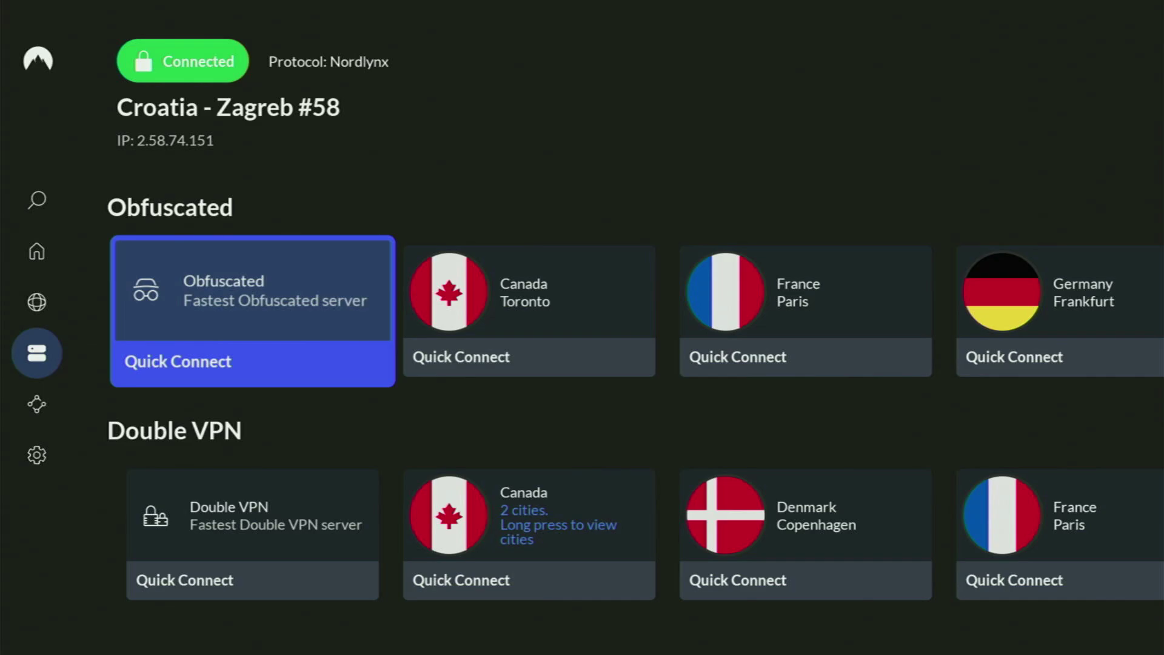
pyautogui.press('Down')
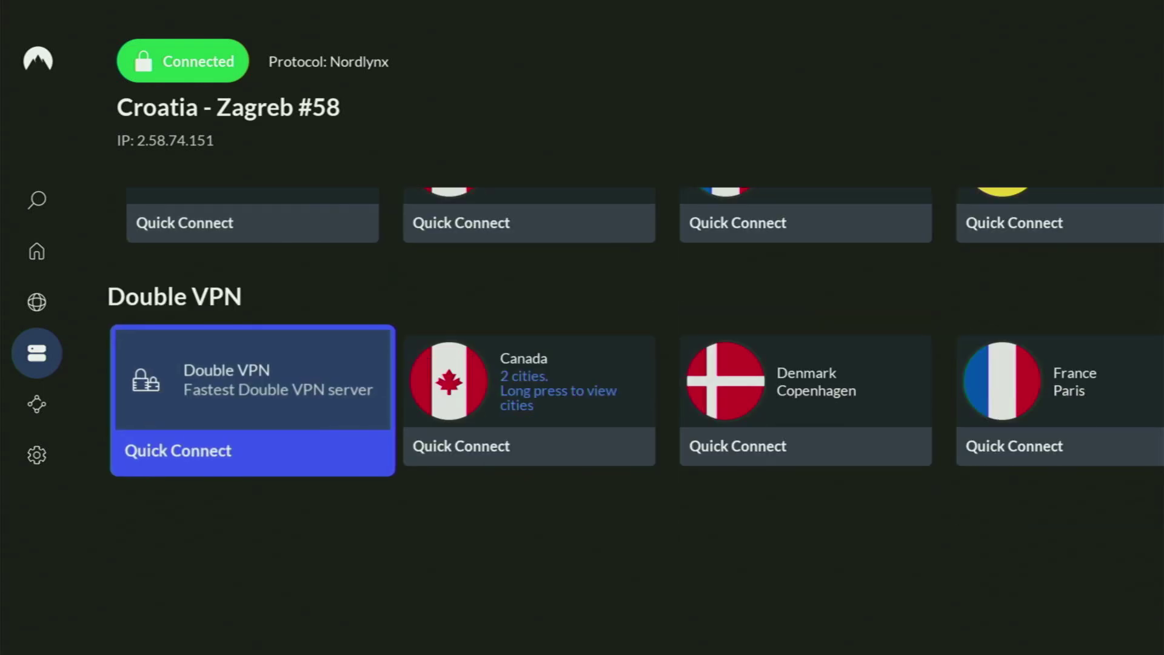
pyautogui.press('Right')
pyautogui.press('Right')
pyautogui.press('Right')
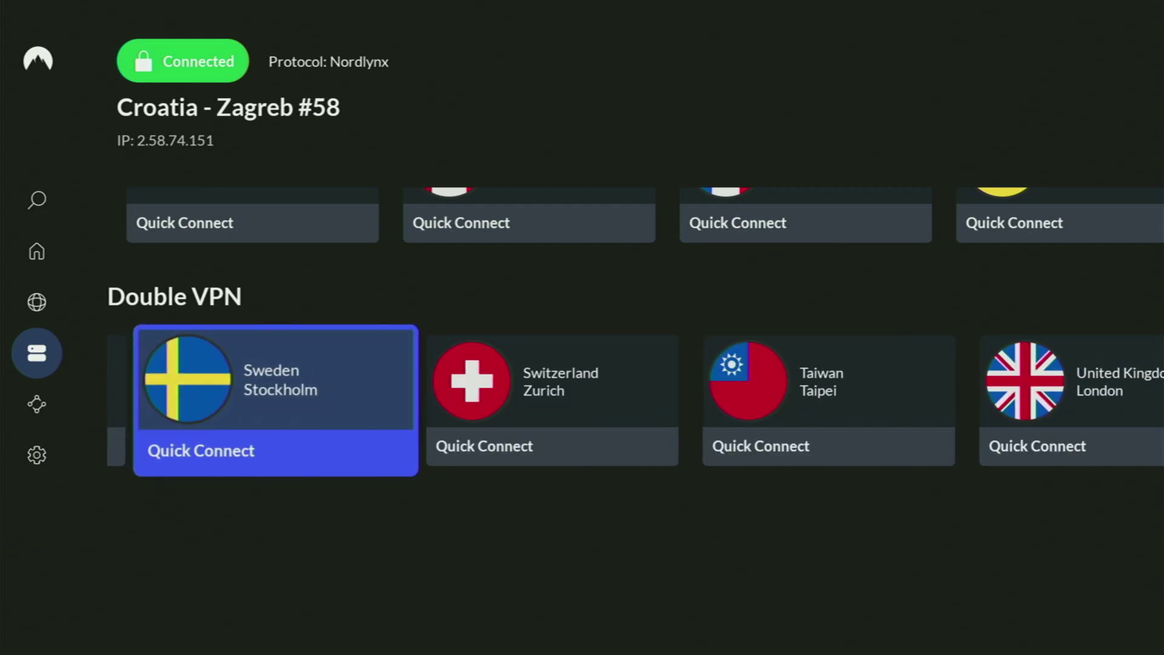
pyautogui.press('Right')
pyautogui.press('Right')
pyautogui.press('Right')
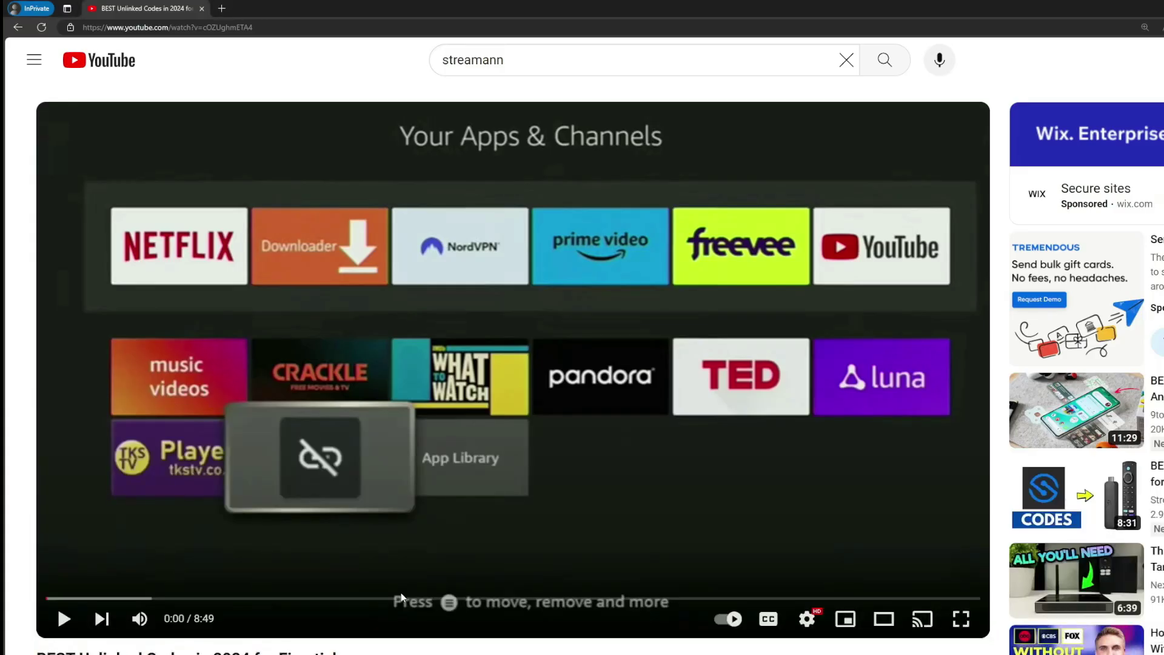
pyautogui.scroll(-7, 418, 527)
# Step: Expand the YouTube description and follow the pinned comment's topvpnoffer.com link
pyautogui.click(397, 382)
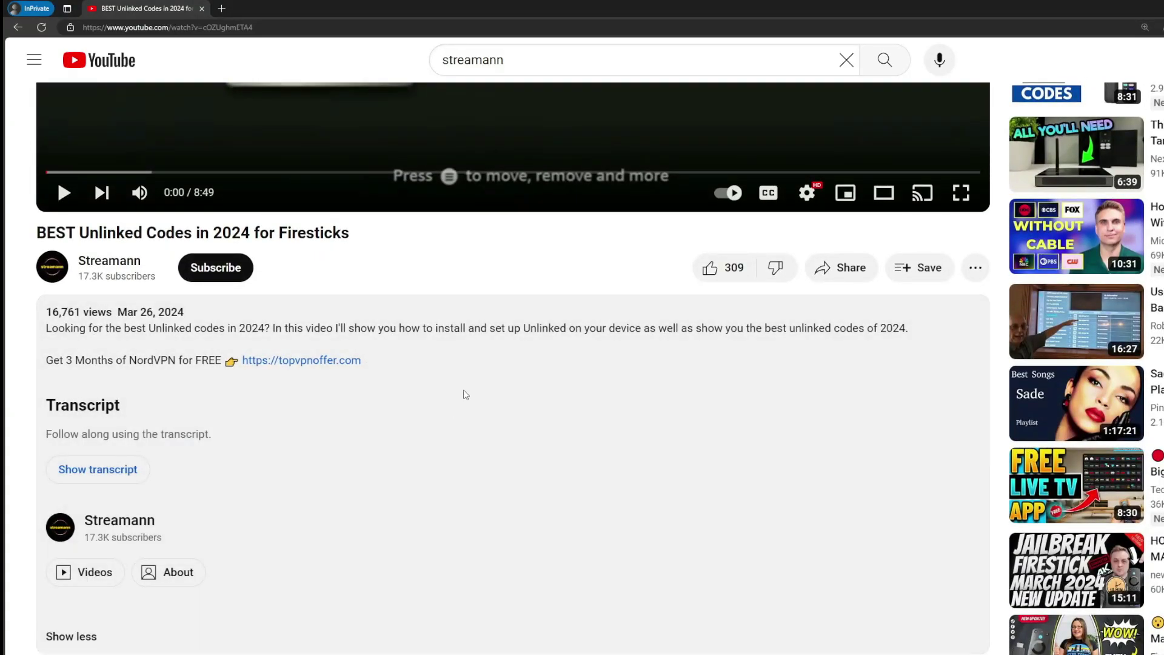
pyautogui.scroll(-5, 292, 402)
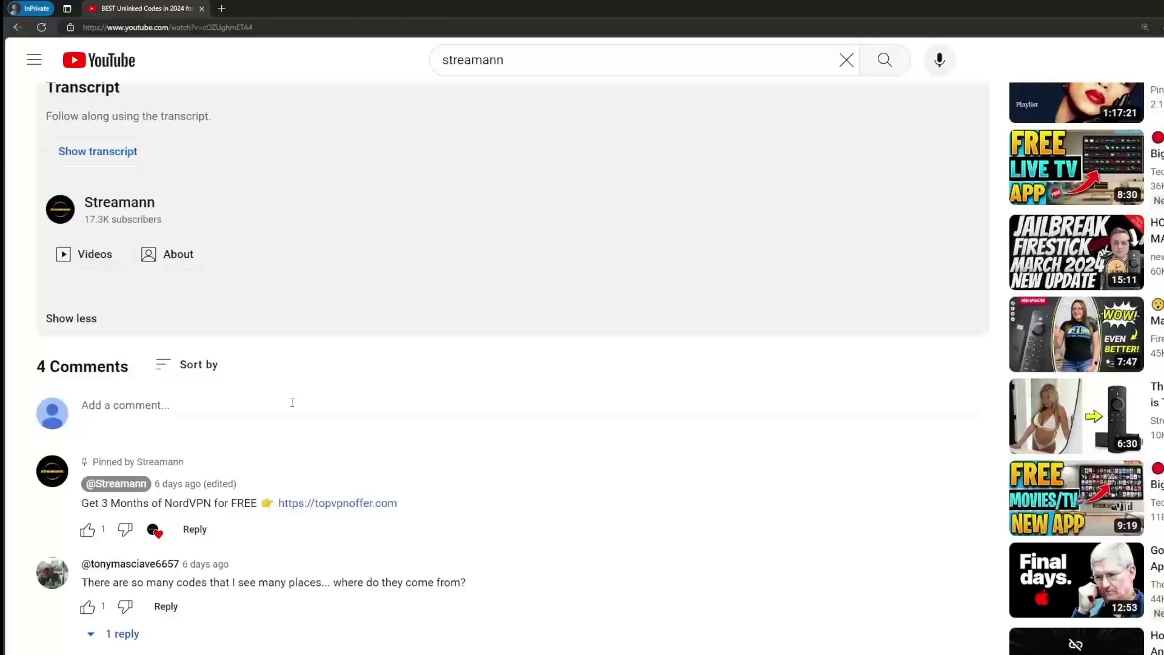
pyautogui.moveTo(399, 503); pyautogui.dragTo(285, 502)
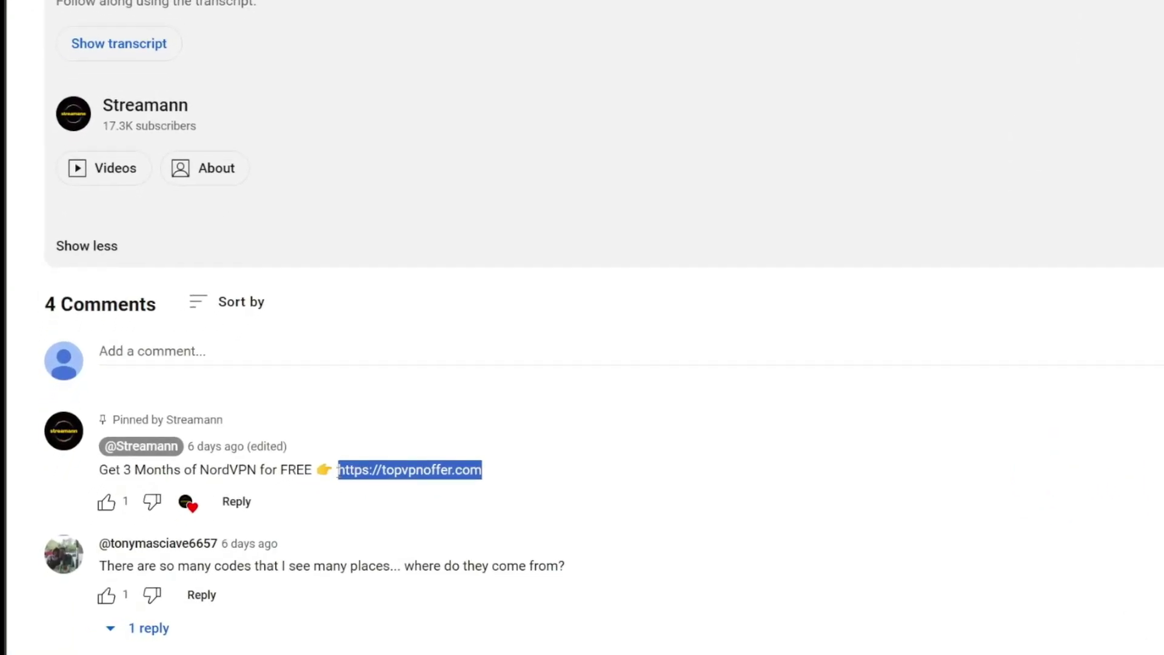
pyautogui.click(438, 471)
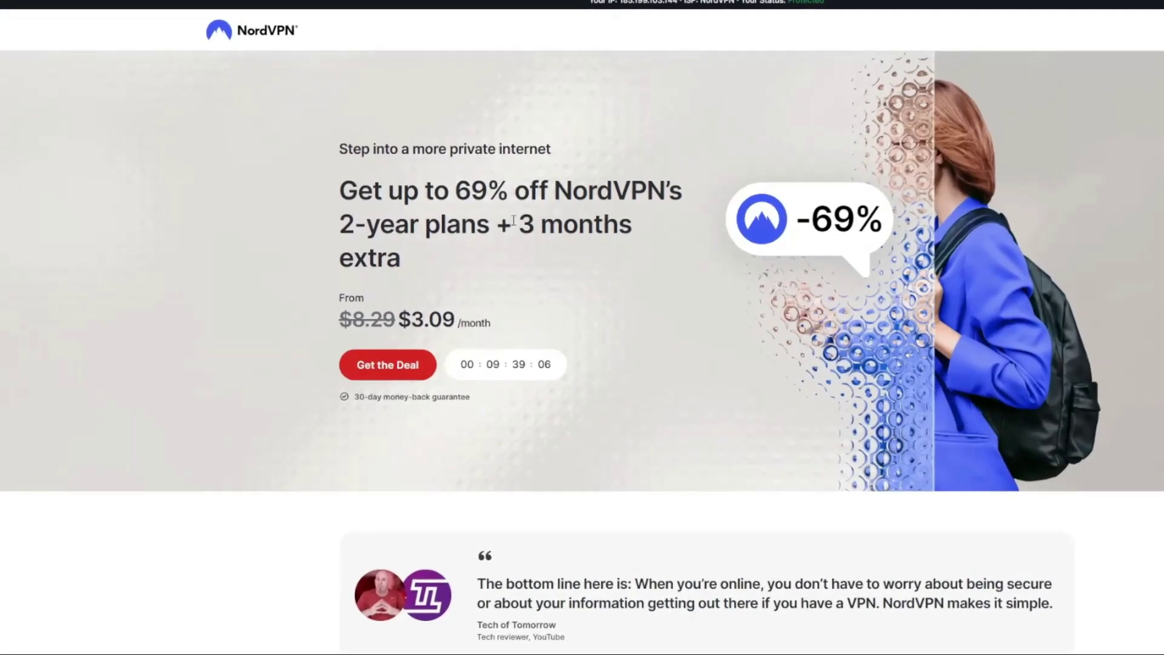
# Step: Highlight the '3 months extra' bonus on the NordVPN offer page
pyautogui.moveTo(515, 223)
pyautogui.mouseDown()
pyautogui.moveTo(633, 228)
pyautogui.moveTo(636, 255)
pyautogui.mouseUp()
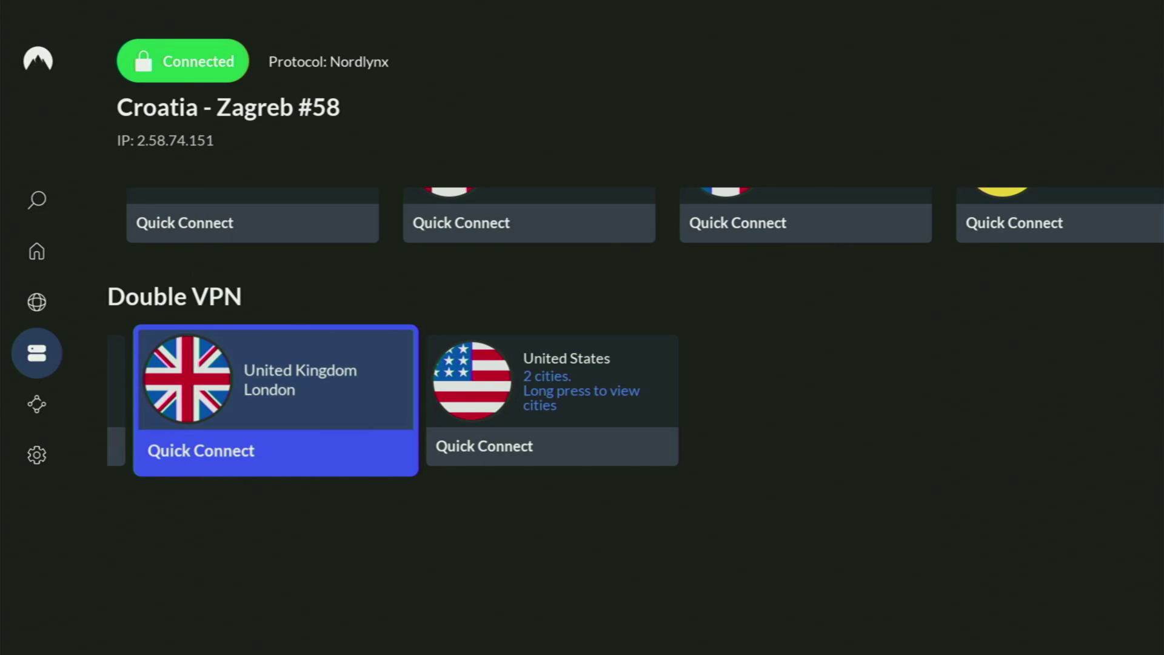
# Step: Launch Downloader from Your Apps & Channels and focus its Home section
pyautogui.press('Home')
pyautogui.press('Right')
pyautogui.press('Right')
pyautogui.press('Right')
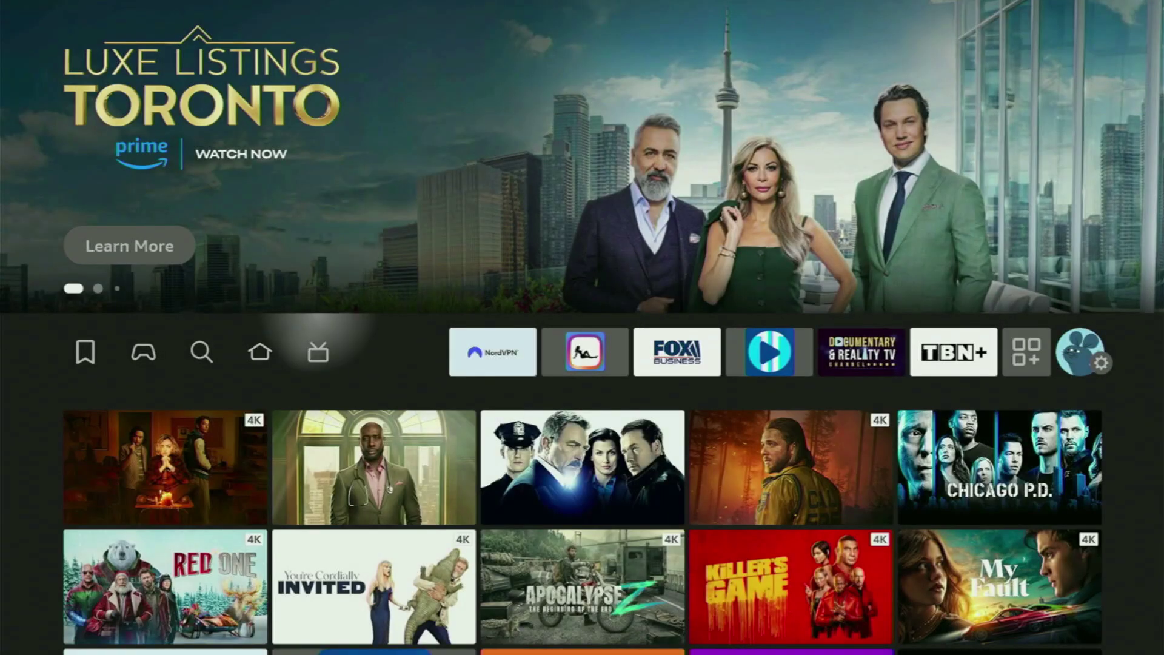
pyautogui.press('Right')
pyautogui.press('Right')
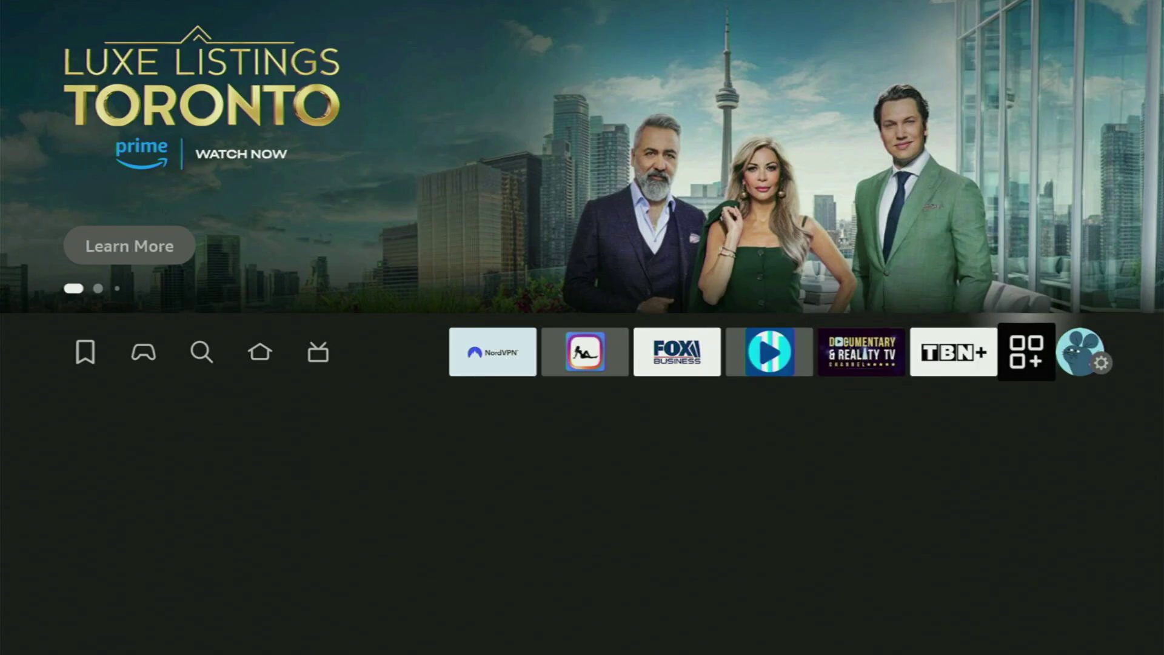
pyautogui.press('Return')
pyautogui.press('Down')
pyautogui.press('Right')
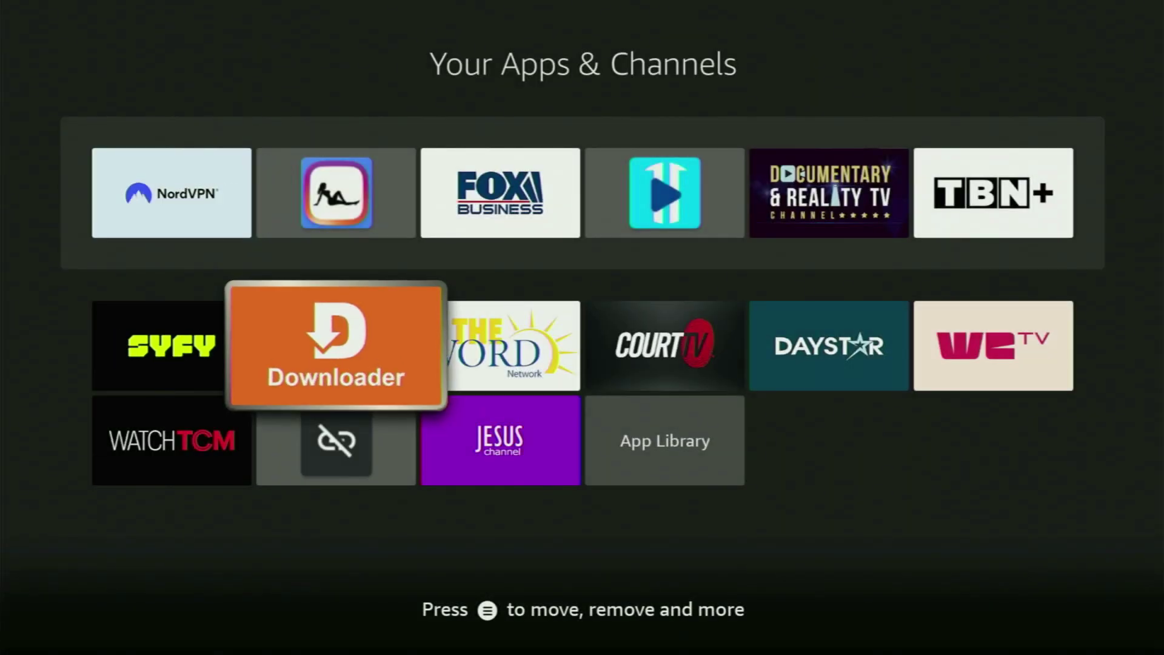
pyautogui.press('Return')
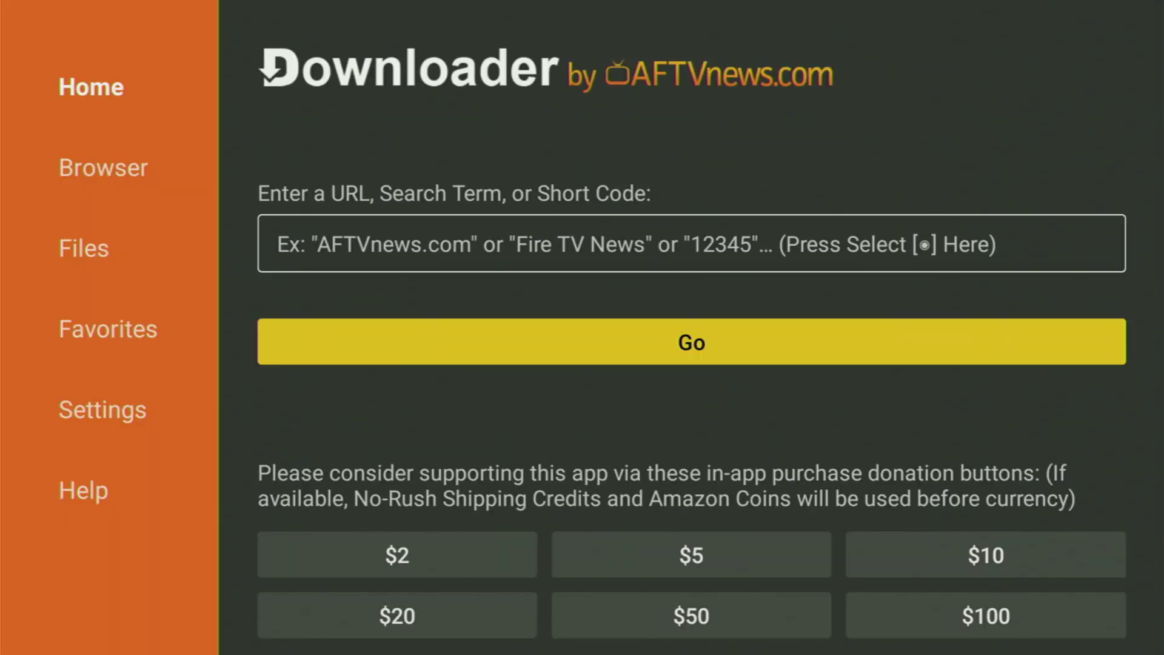
pyautogui.press('Left')
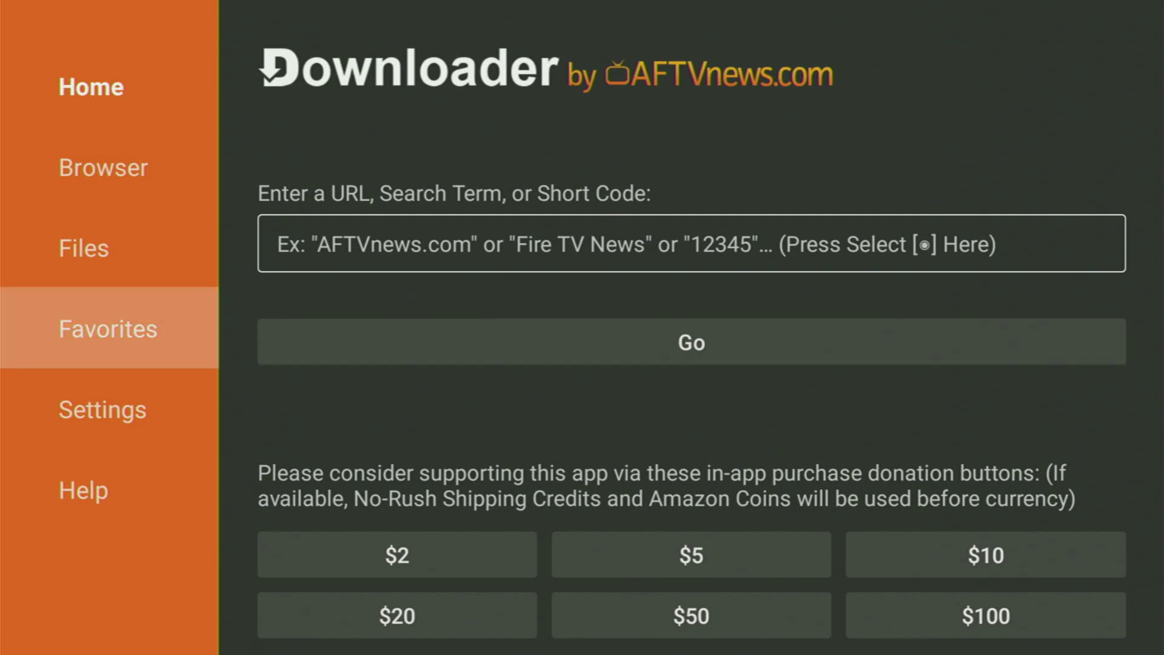
pyautogui.press('Up')
pyautogui.press('Up')
pyautogui.press('Up')
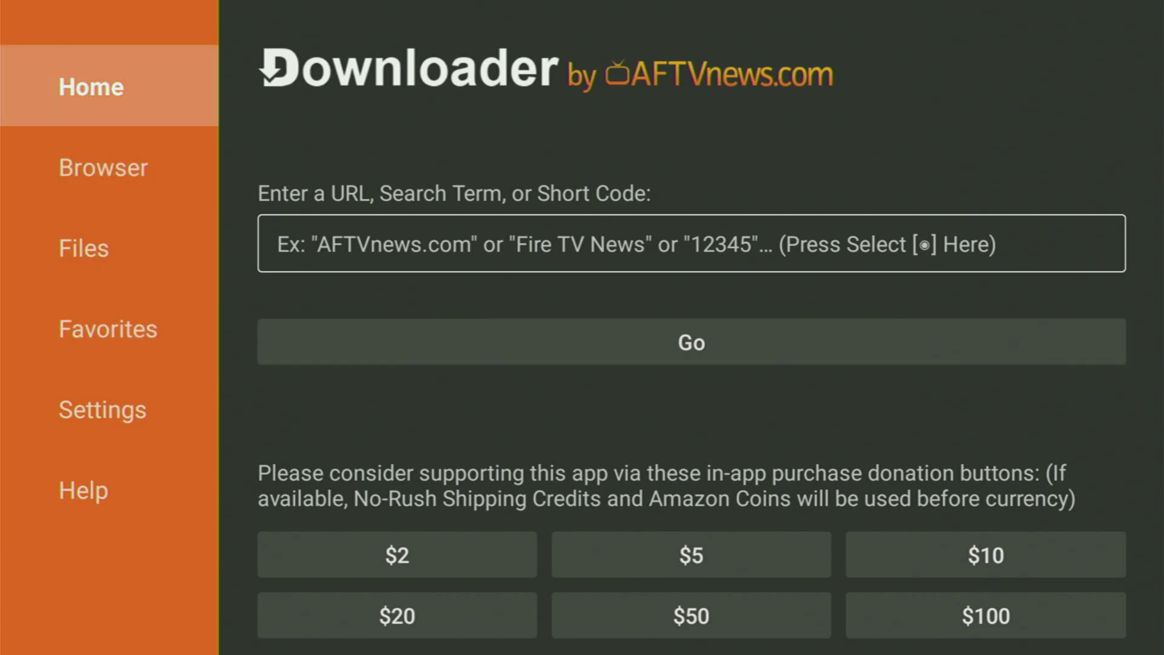
# Step: Enter the short code 442768 in Downloader's URL field with the on-screen keyboard
pyautogui.press('Right')
pyautogui.press('Return')
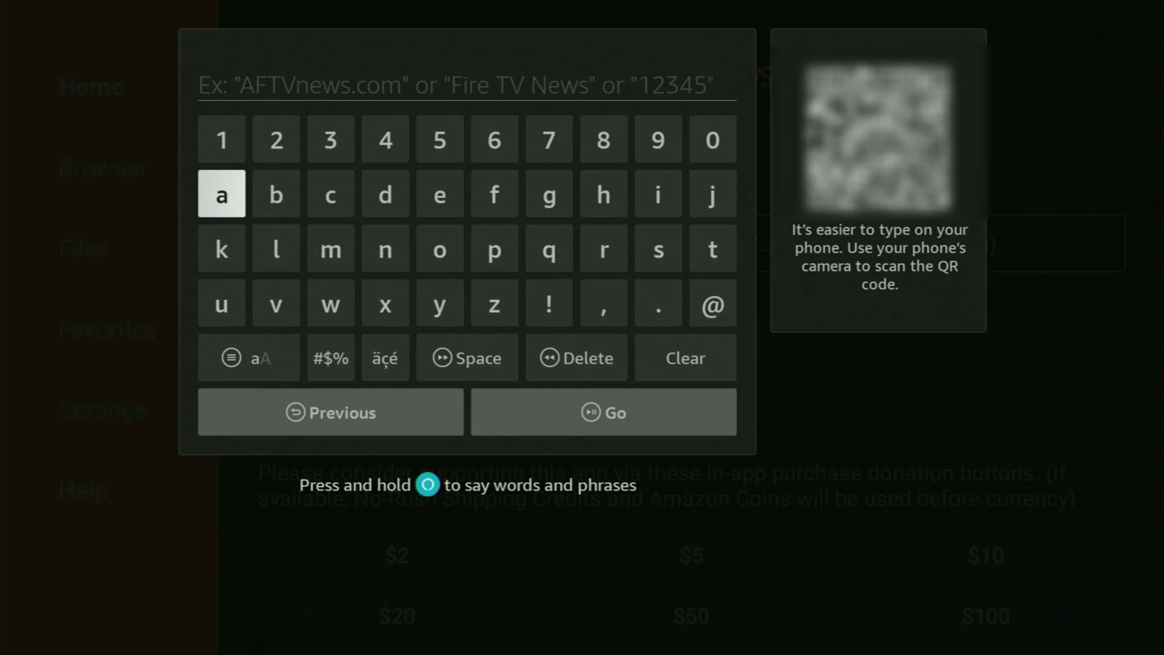
pyautogui.press('Right')
pyautogui.press('Right')
pyautogui.press('Right')
pyautogui.press('Up')
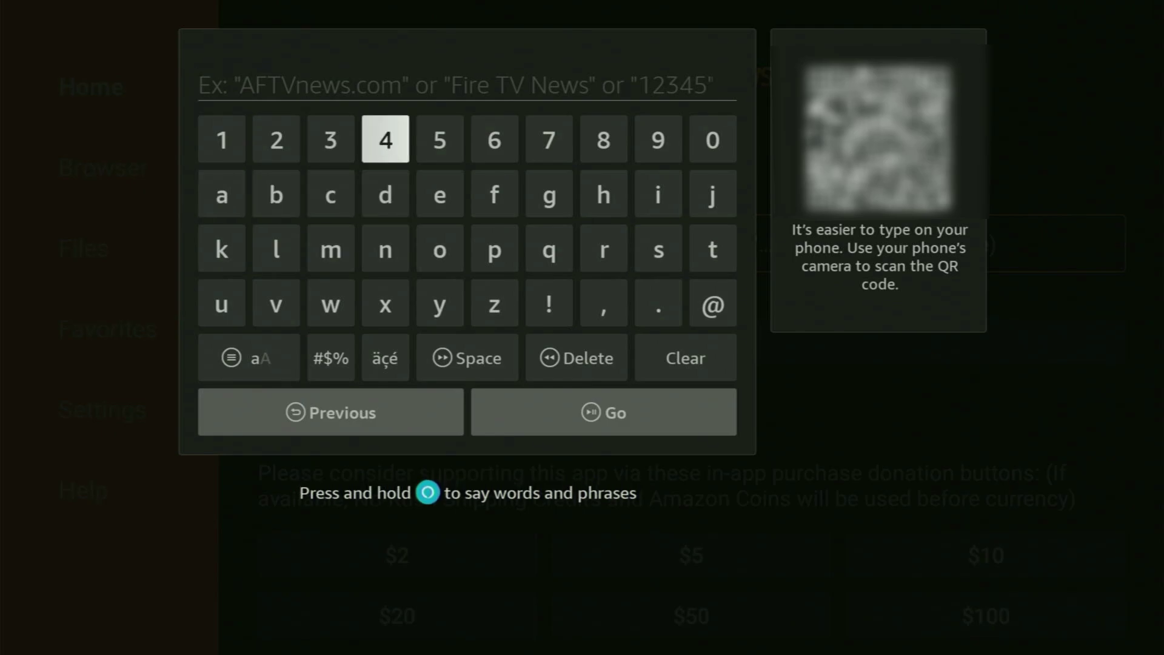
pyautogui.press('Return')
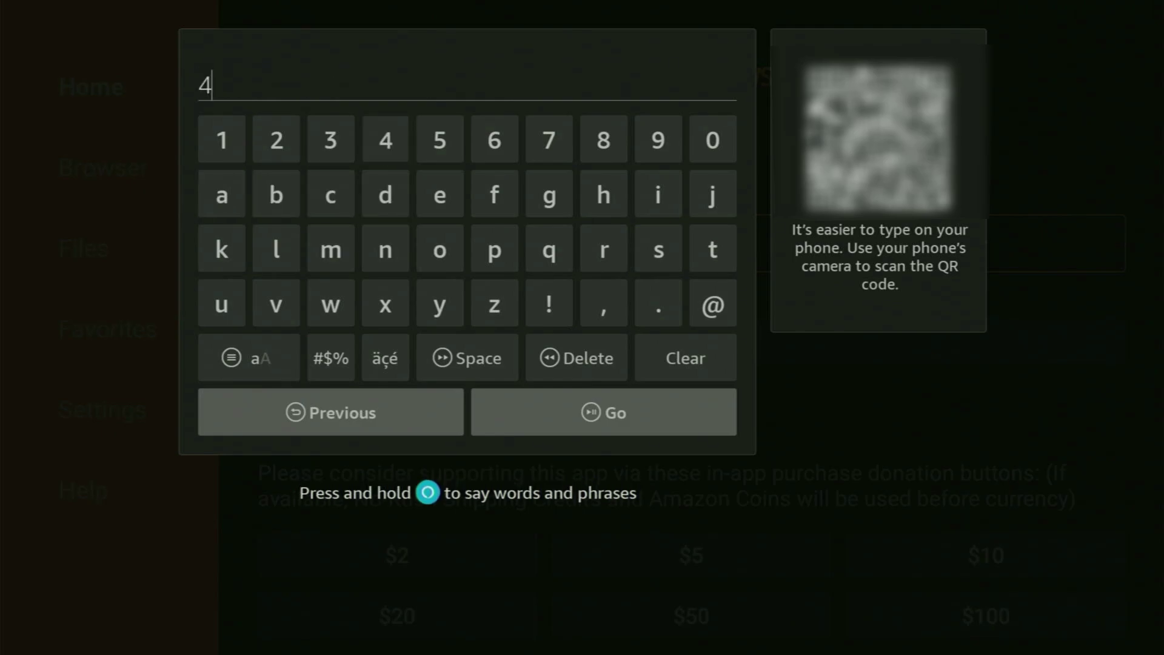
pyautogui.press('Return')
pyautogui.press('Left')
pyautogui.press('Left')
pyautogui.press('Return')
pyautogui.press('Right')
pyautogui.press('Right')
pyautogui.press('Right')
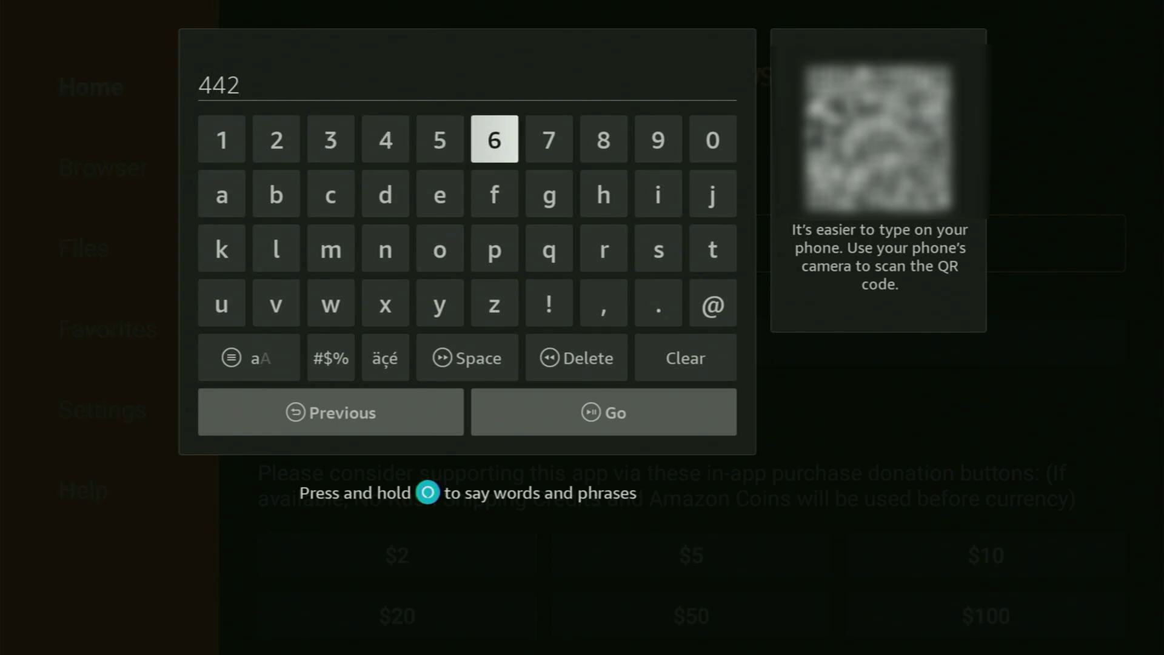
pyautogui.press('Return')
pyautogui.press('Left')
pyautogui.press('Return')
pyautogui.press('Right')
pyautogui.press('Right')
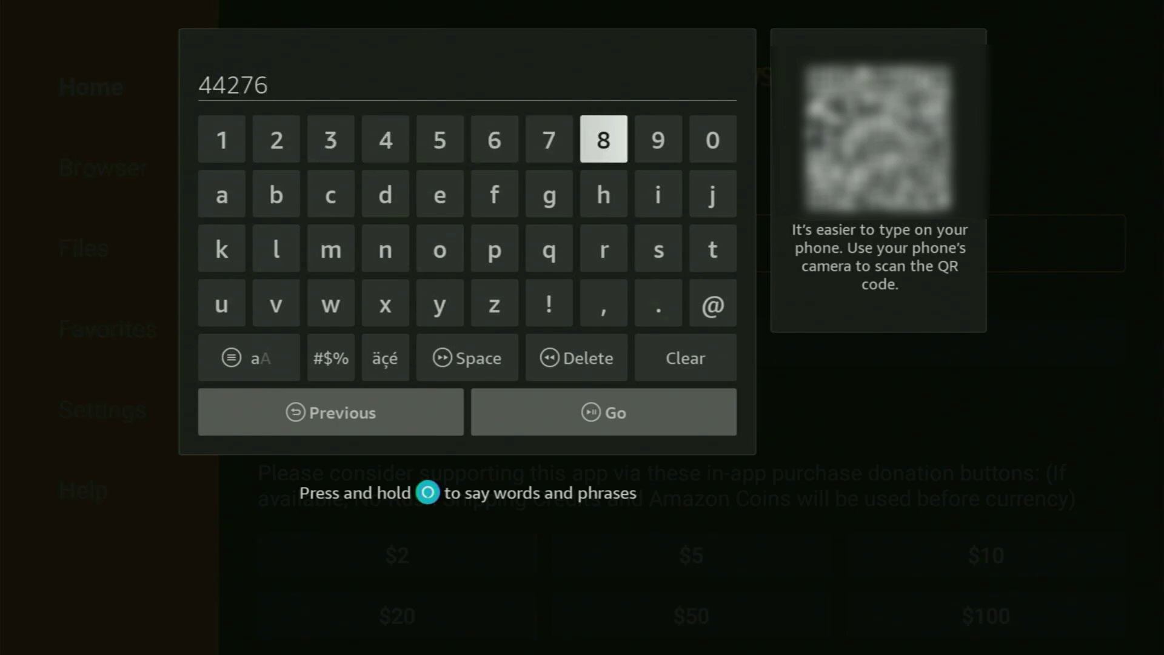
pyautogui.press('Return')
pyautogui.press('Down')
pyautogui.press('Down')
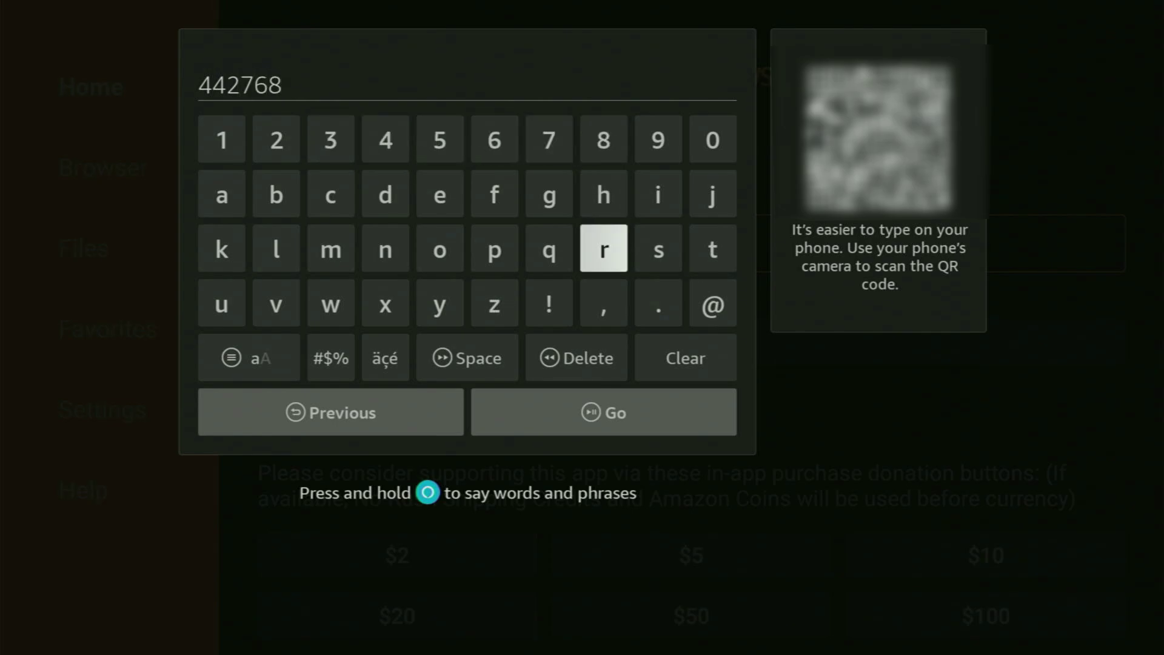
# Step: Submit the code to download adguard_tv.apk (55.6 MB), then choose Install
pyautogui.press('Down')
pyautogui.press('Down')
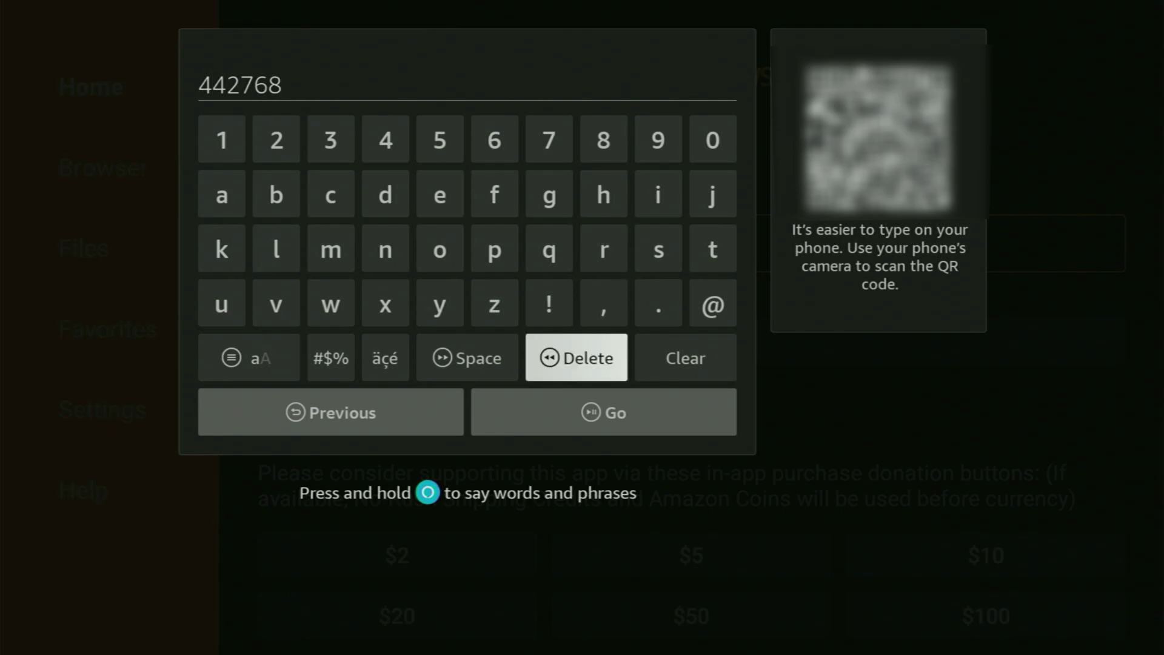
pyautogui.press('Down')
pyautogui.press('Return')
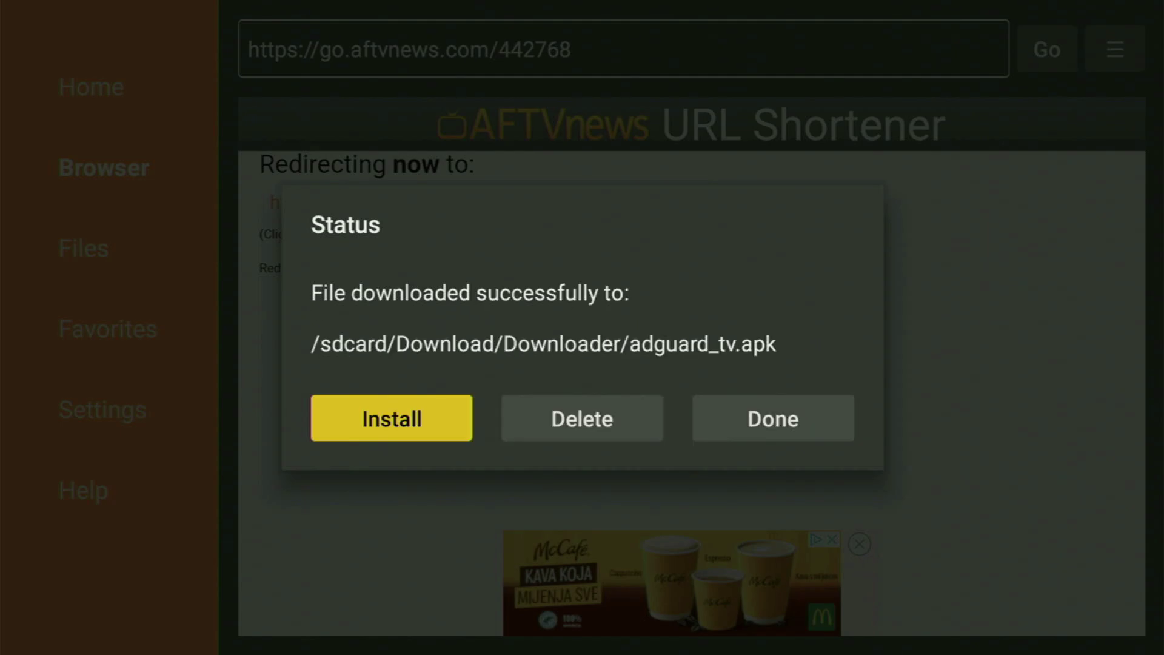
pyautogui.press('Return')
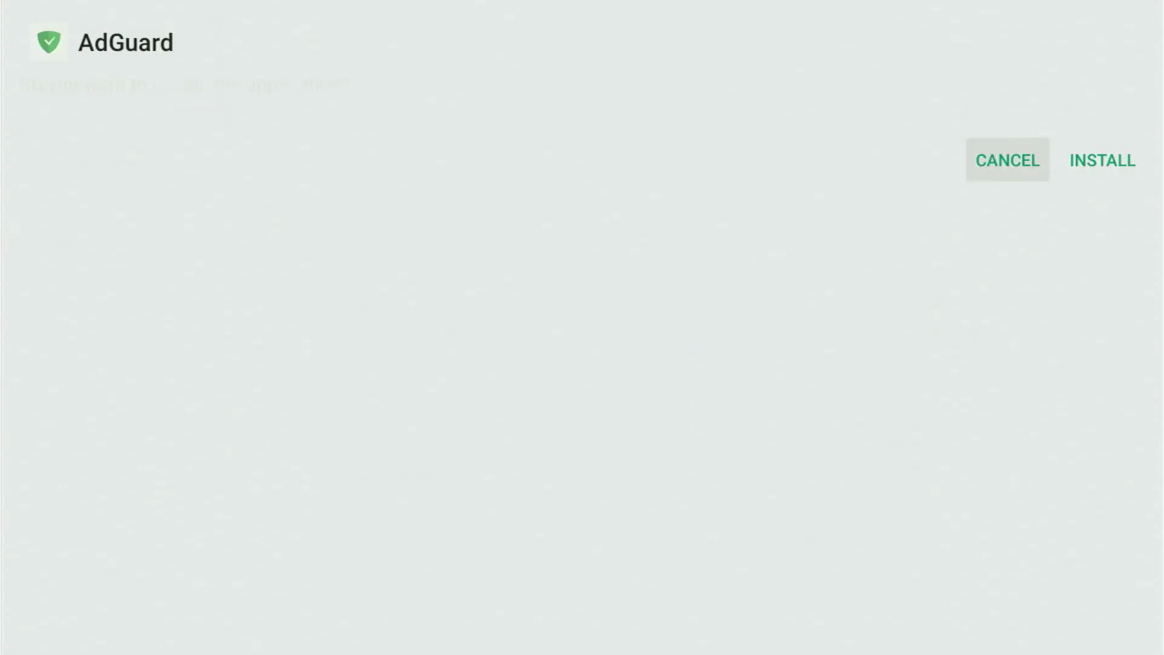
# Step: Install AdGuard, then finish with Done instead of opening the app
pyautogui.press('Right')
pyautogui.press('Return')
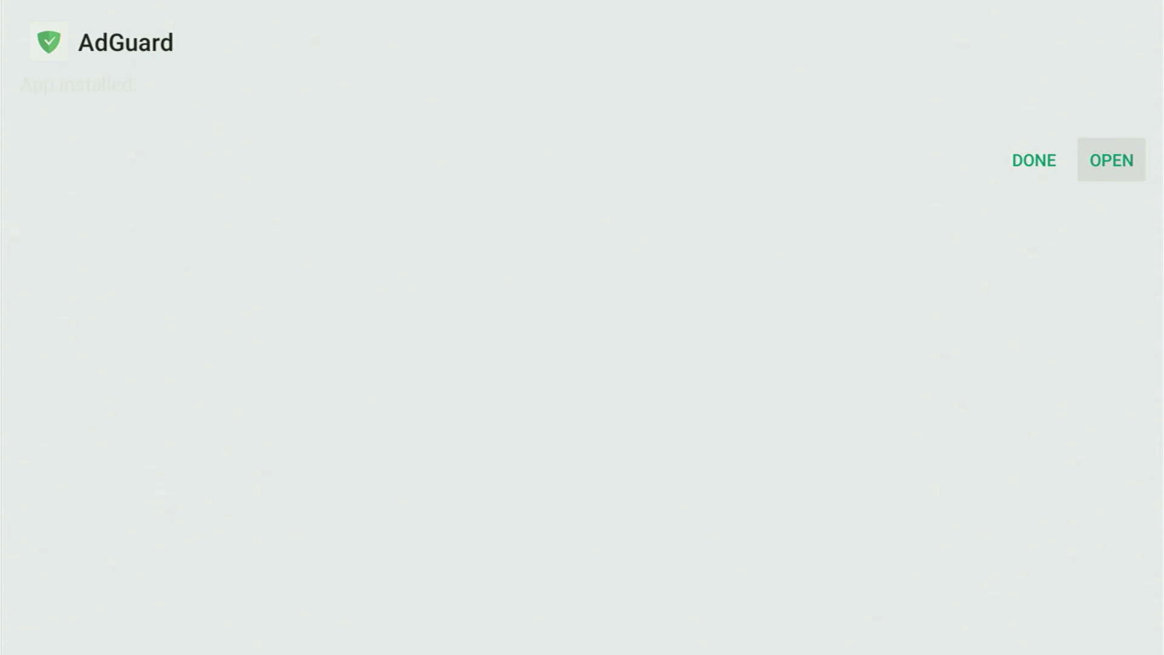
pyautogui.press('Left')
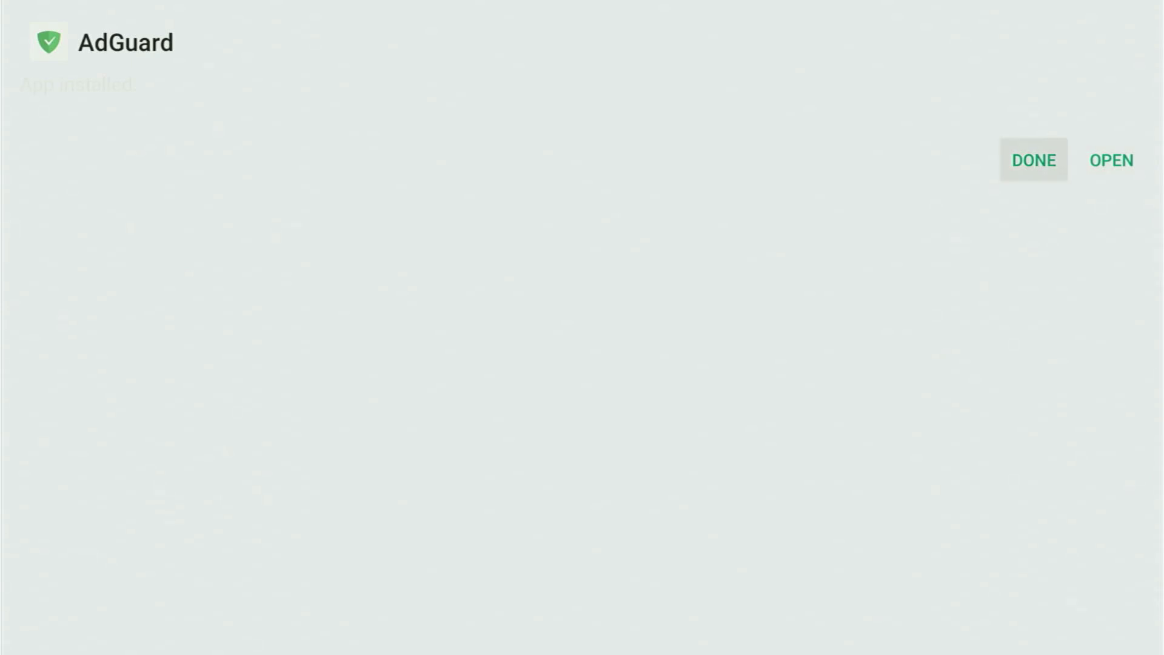
pyautogui.press('Return')
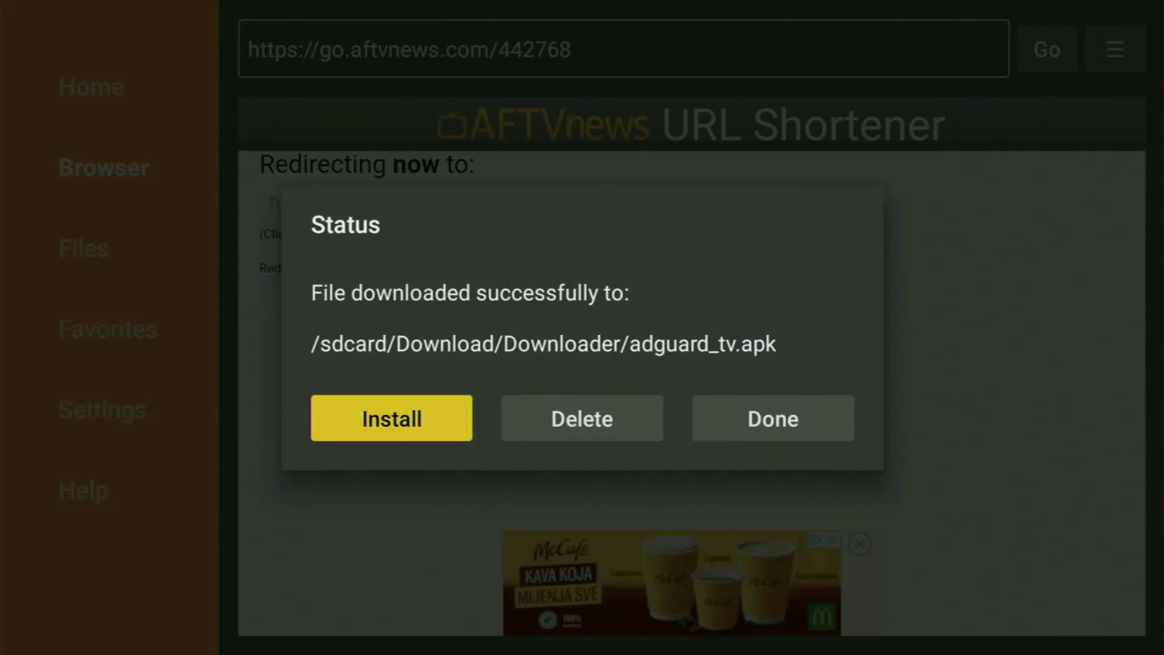
# Step: Delete the downloaded adguard_tv.apk file from Downloader
pyautogui.press('Right')
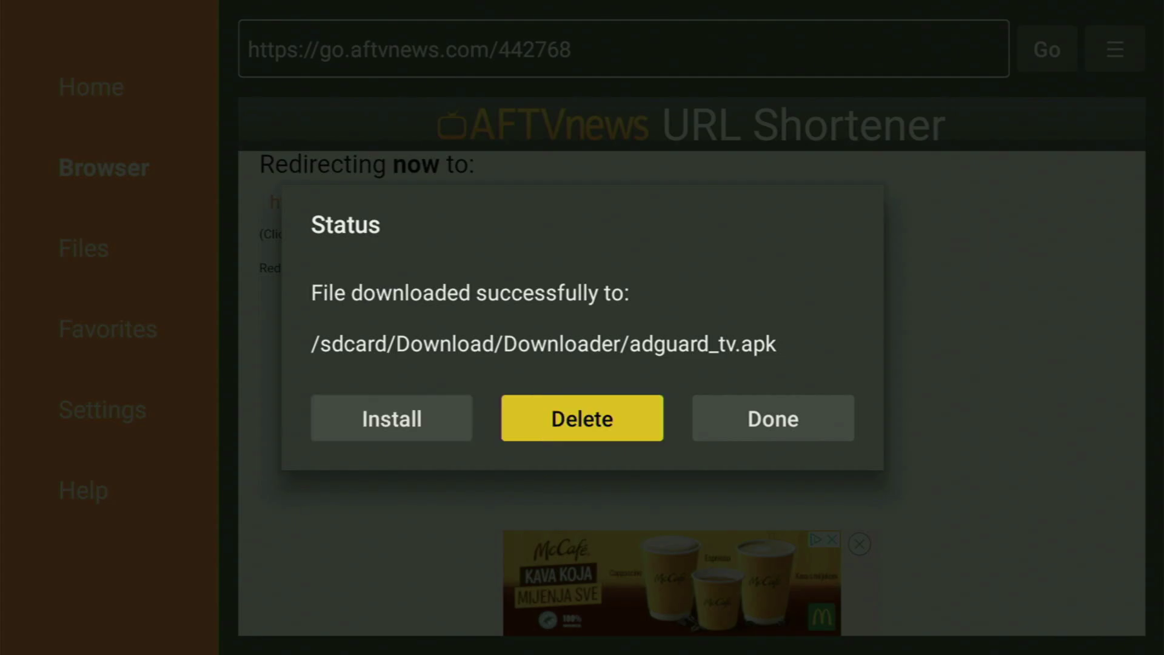
pyautogui.press('Return')
pyautogui.press('Return')
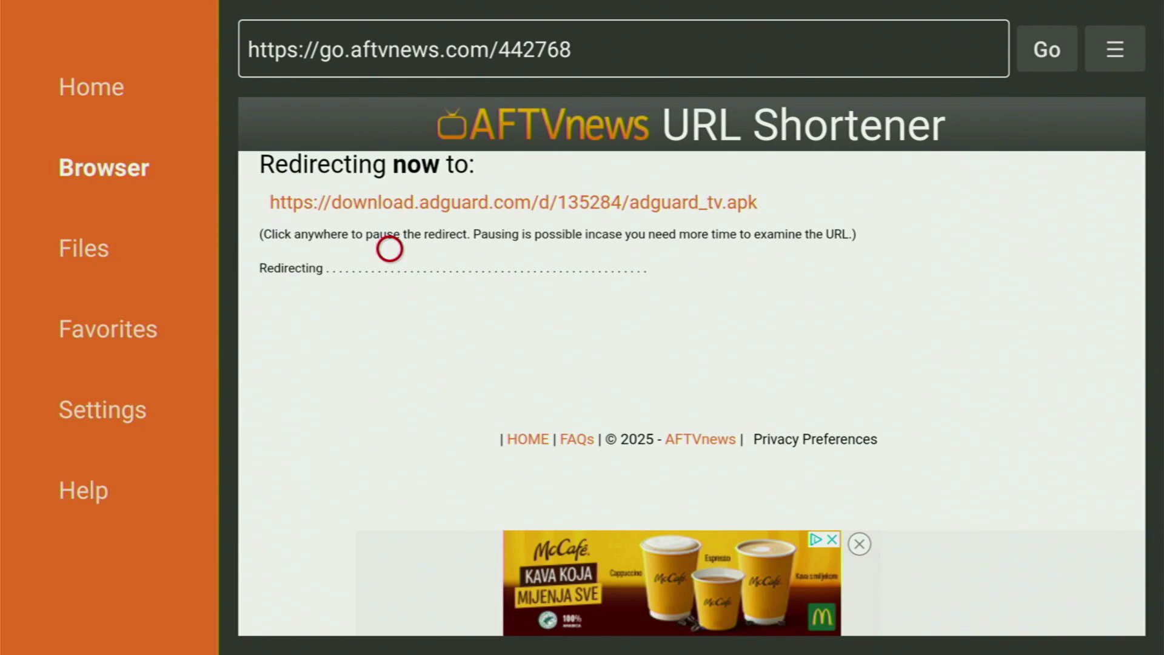
# Step: In Your Apps & Channels, use Move to front on AdGuard, then return home
pyautogui.press('Home')
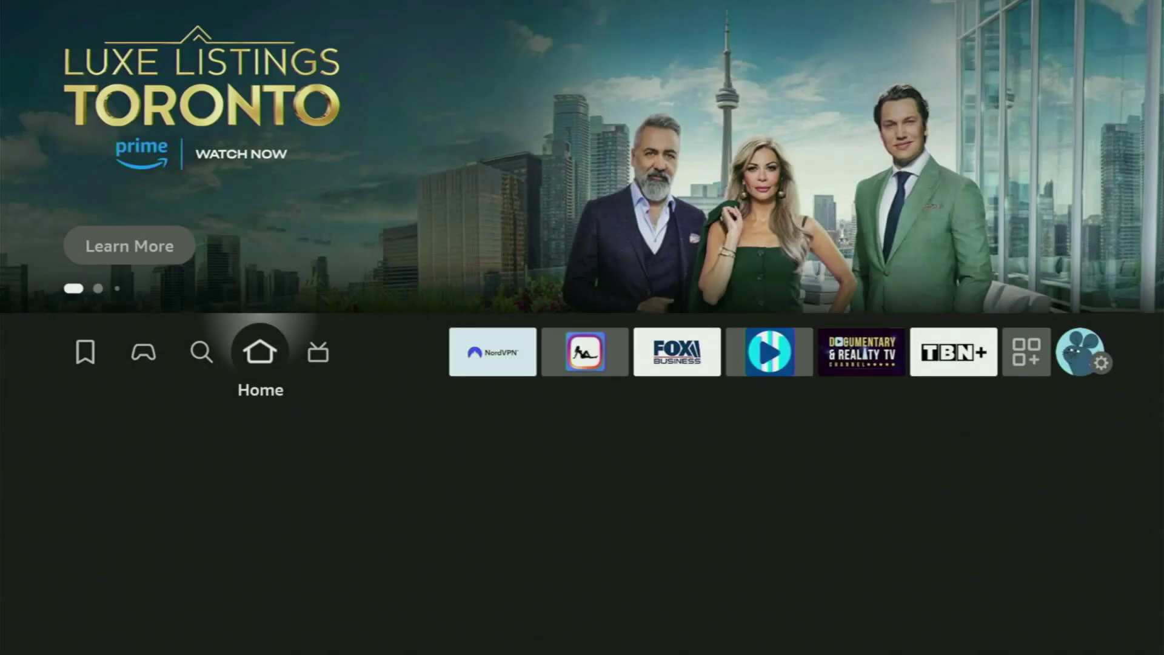
pyautogui.press('Right')
pyautogui.press('Right')
pyautogui.press('Right')
pyautogui.press('Right')
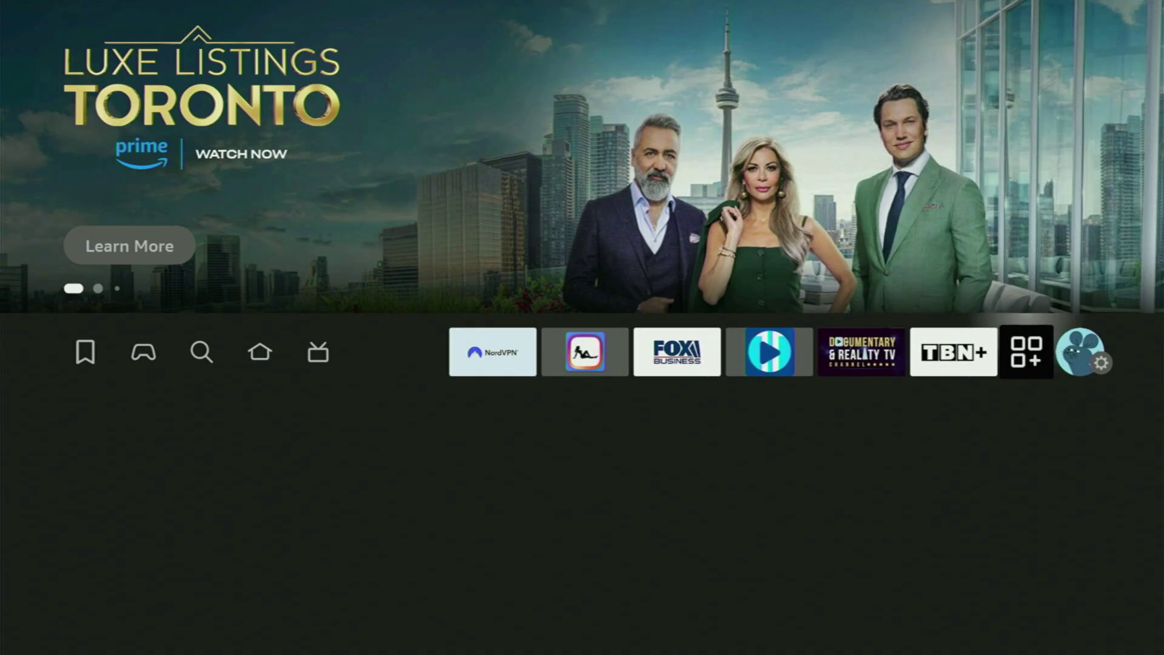
pyautogui.press('Return')
pyautogui.press('Down')
pyautogui.press('Down')
pyautogui.press('Right')
pyautogui.press('Right')
pyautogui.press('Right')
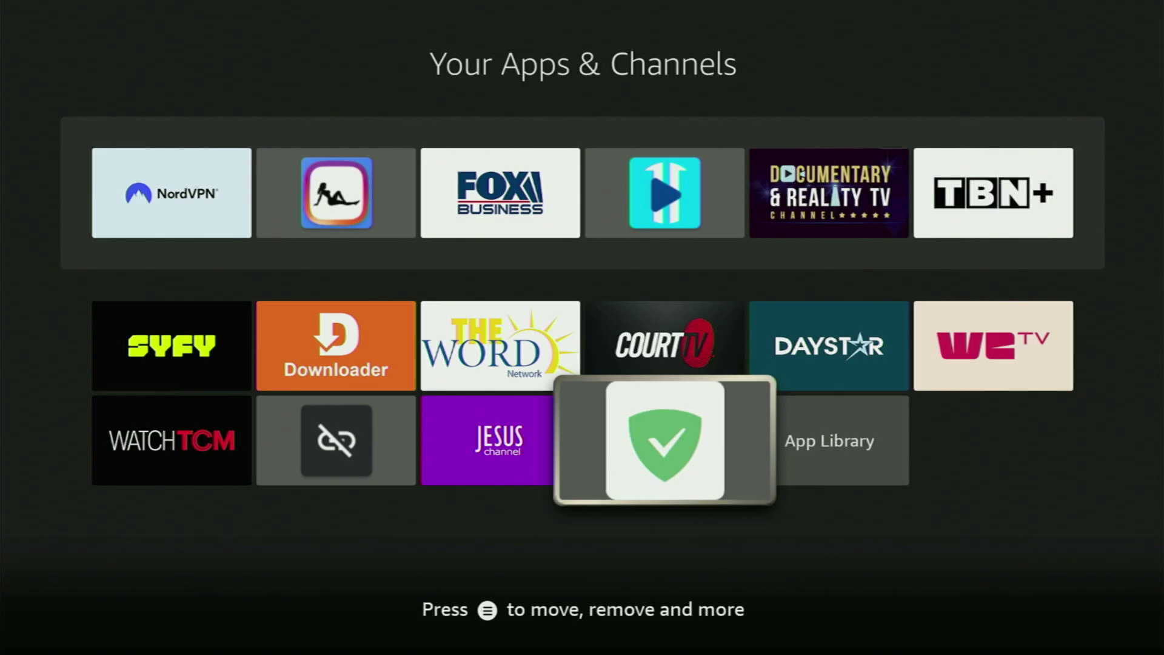
pyautogui.press('Menu')
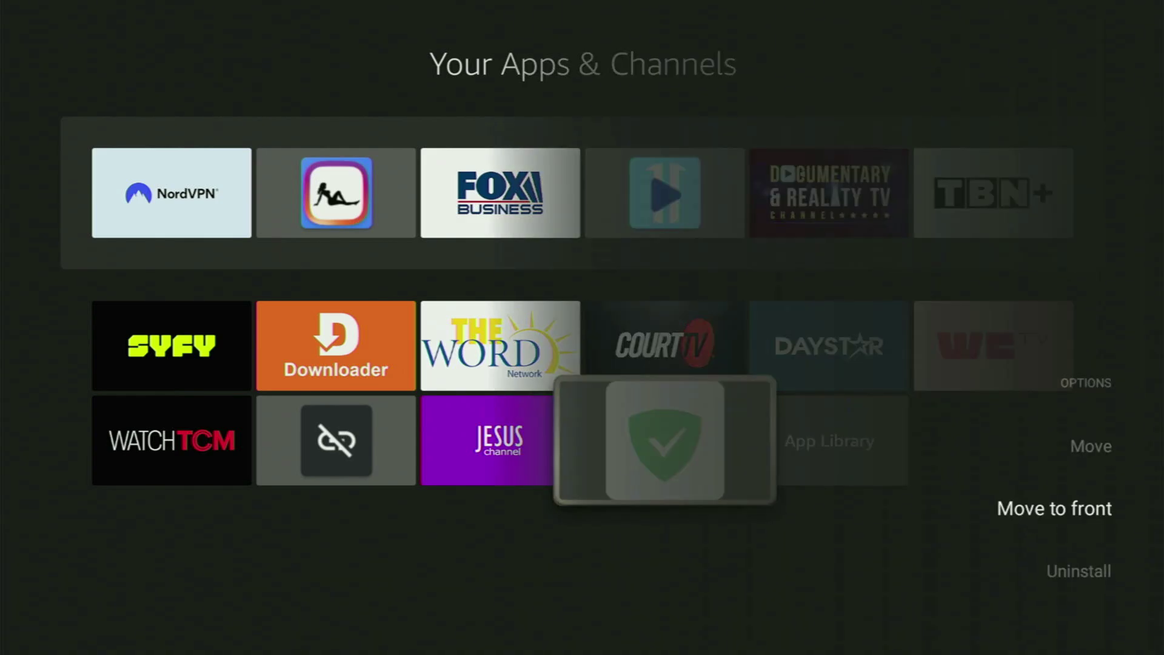
pyautogui.press('Return')
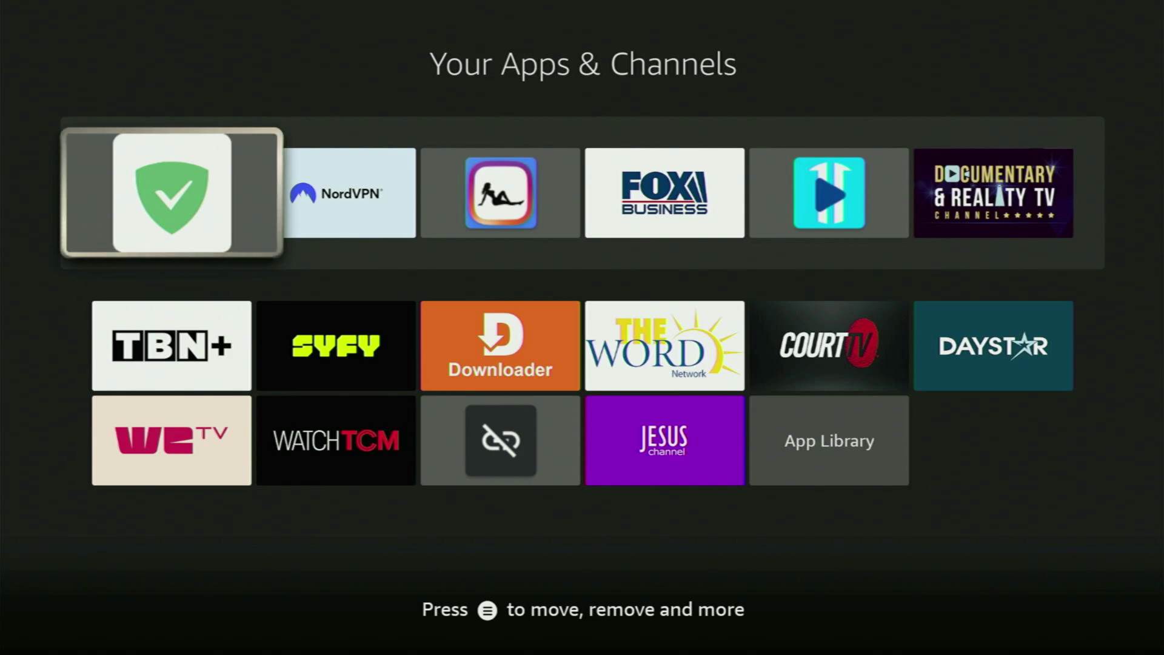
pyautogui.press('Right')
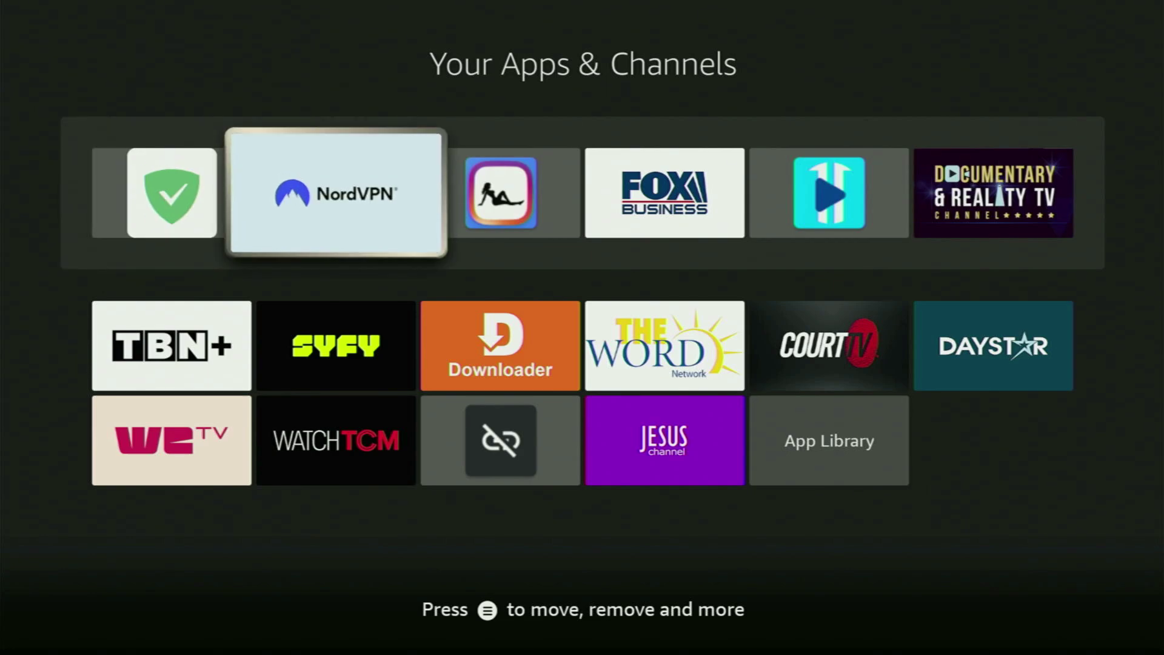
pyautogui.press('Escape')
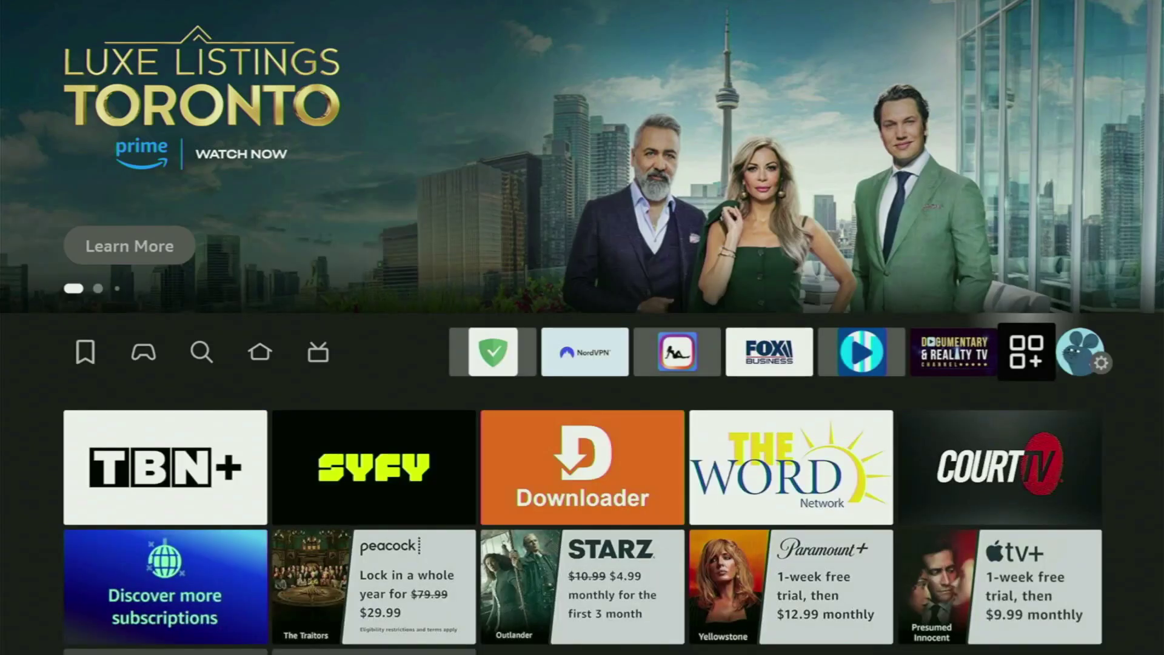